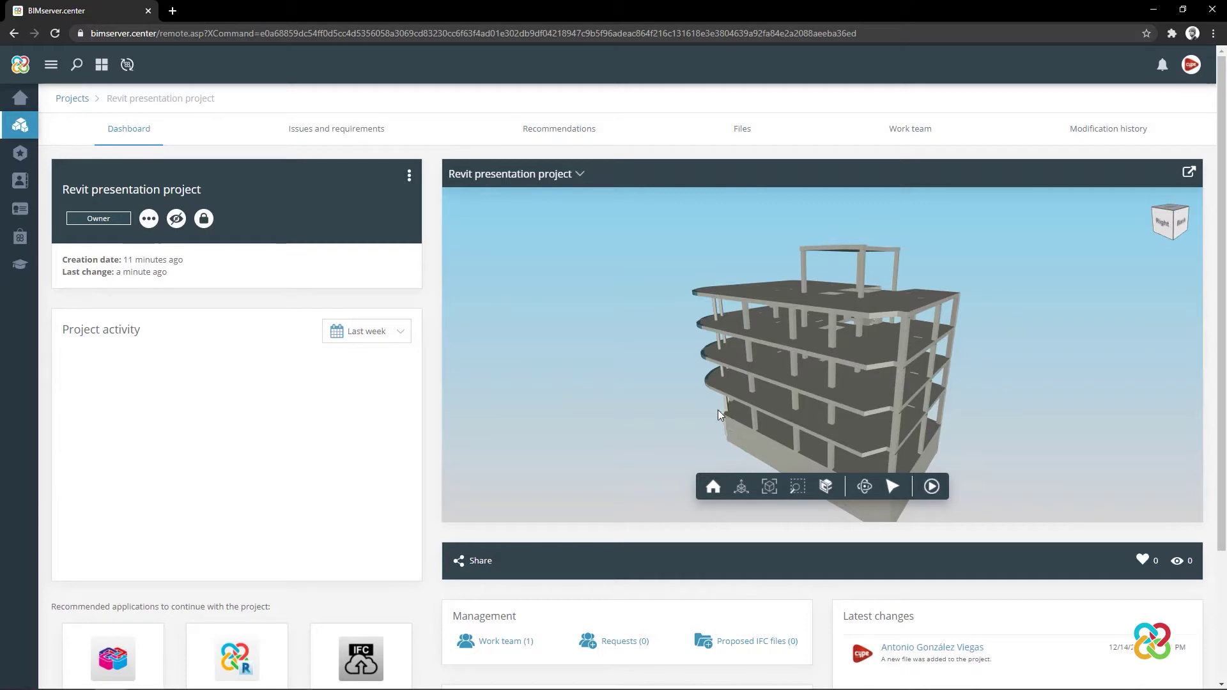
- Orbit the building model in the BIMserver.center viewer to see its back-left side
left_click_drag(785, 411, 838, 408)
left_click_drag(805, 369, 856, 372)
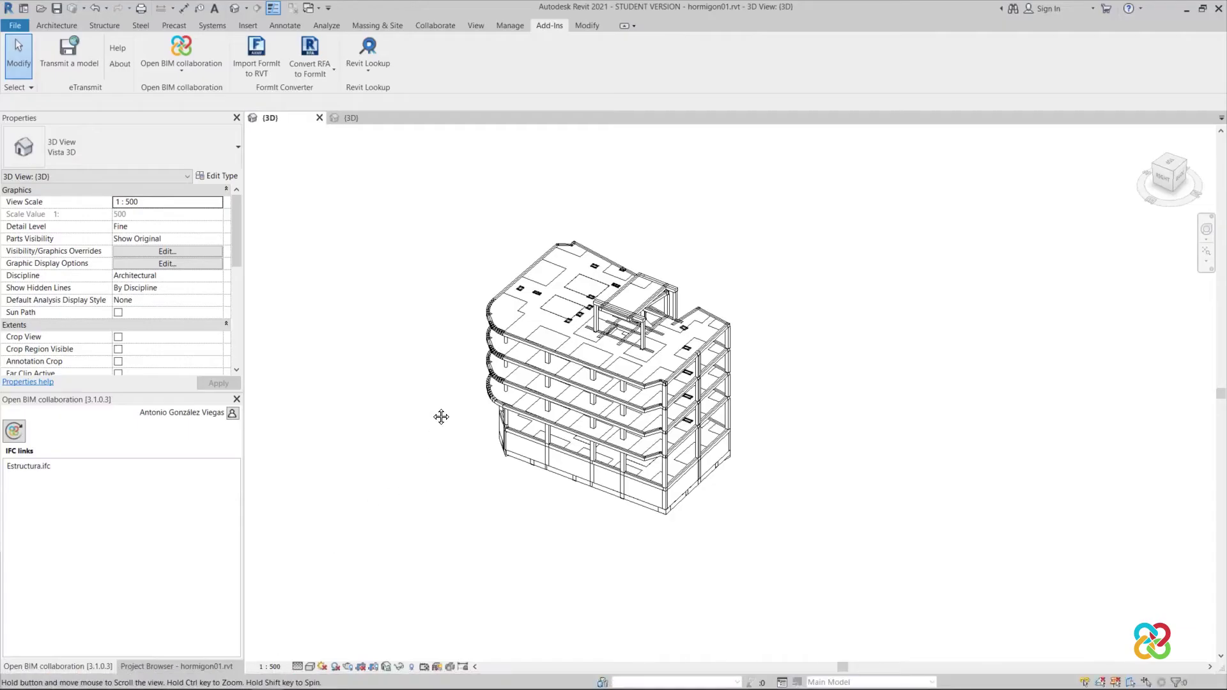
- Orbit and zoom the 3D view in on the corner columns of the linked Estructura.ifc structure
middle_click_drag(441, 416, 386, 326, "shift")
scroll(451, 386, "up", 1)
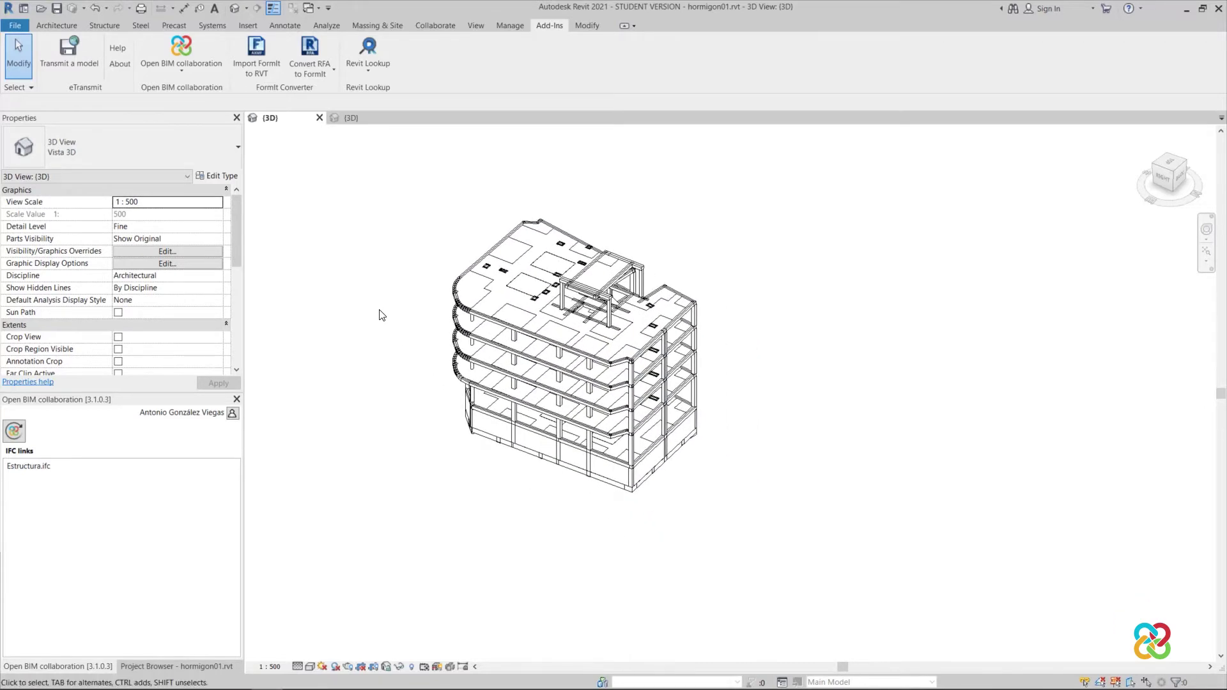
left_click(190, 66)
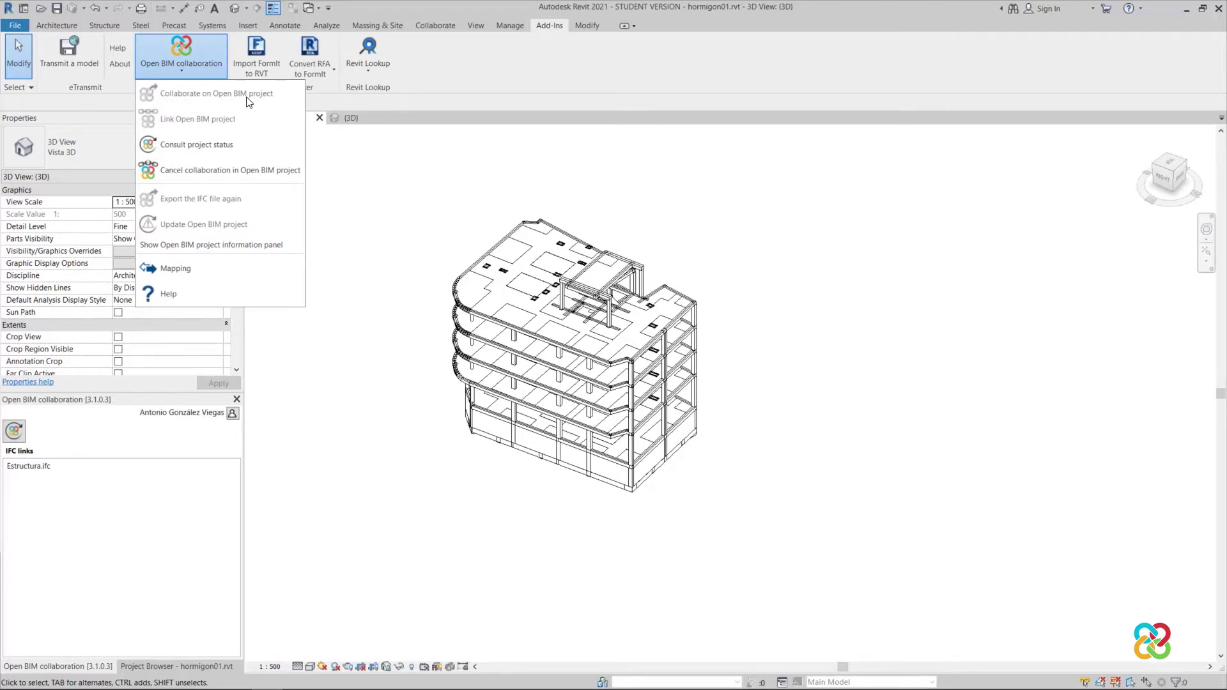
left_click(358, 172)
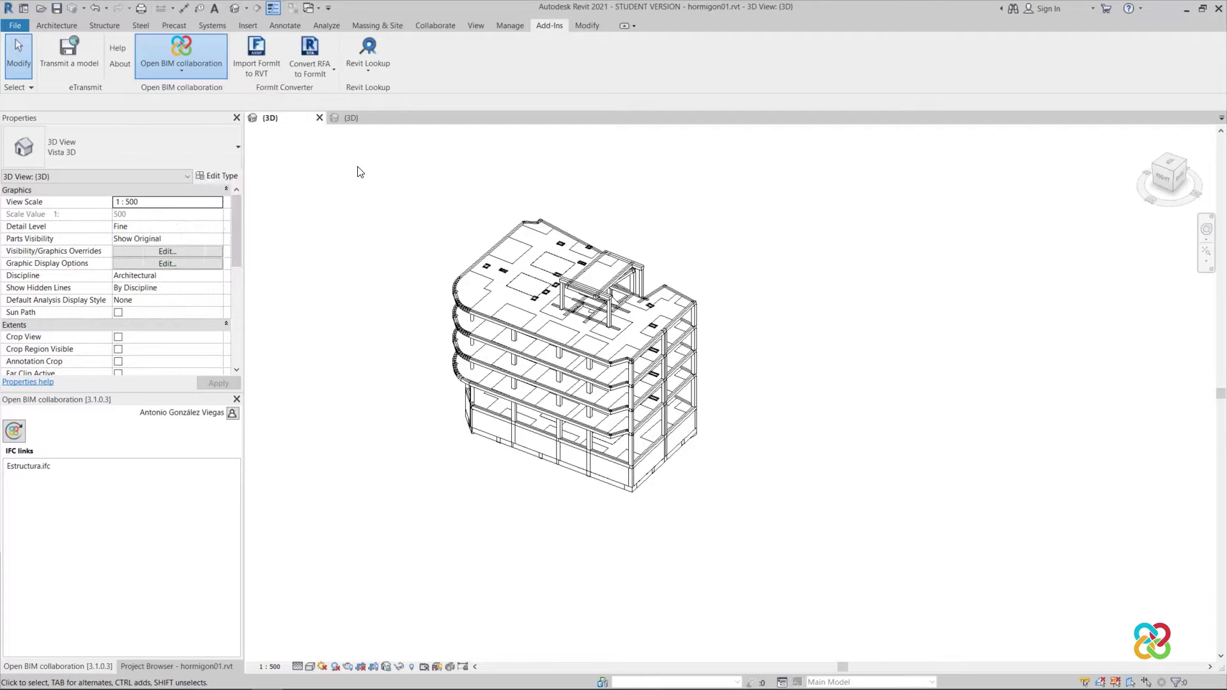
middle_click_drag(358, 224, 228, 179, "shift")
mouse_move(378, 339)
middle_mouse_down("shift")
mouse_move(296, 310)
mouse_move(358, 329)
middle_mouse_up("shift")
scroll(597, 420, "up", 6)
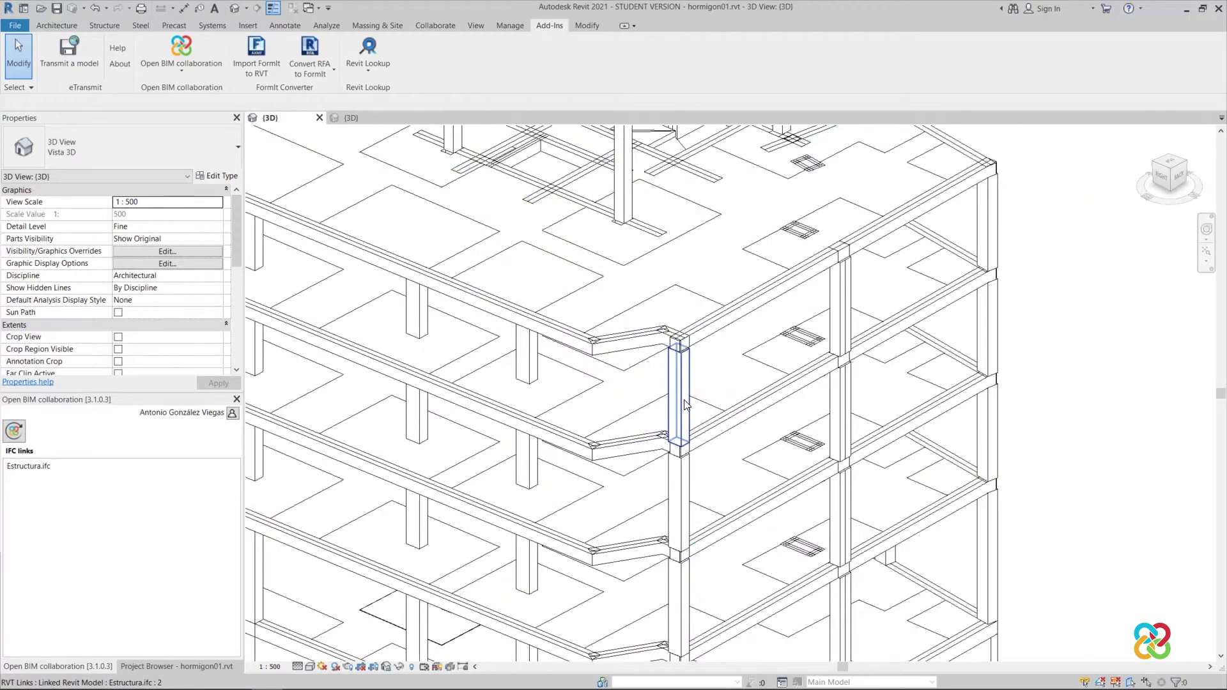
- Select a corner column and review its IFC Parameters, such as IfcName P19 (30x40)
left_click(684, 403)
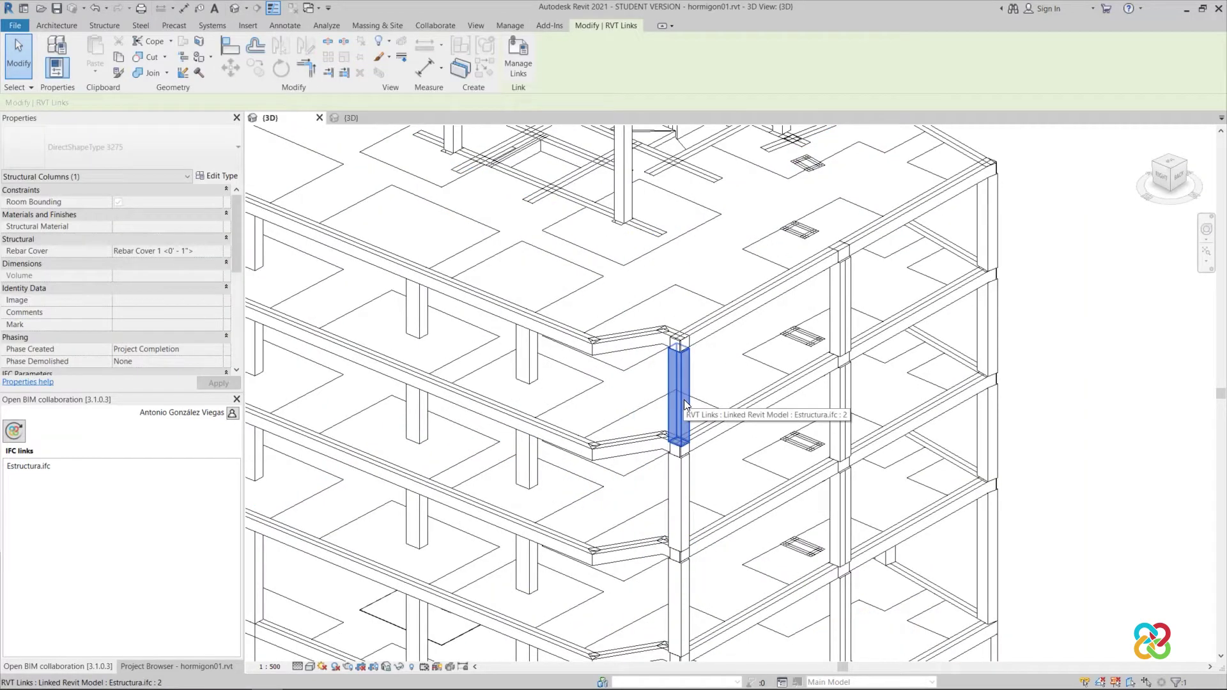
scroll(683, 400, "up", 2)
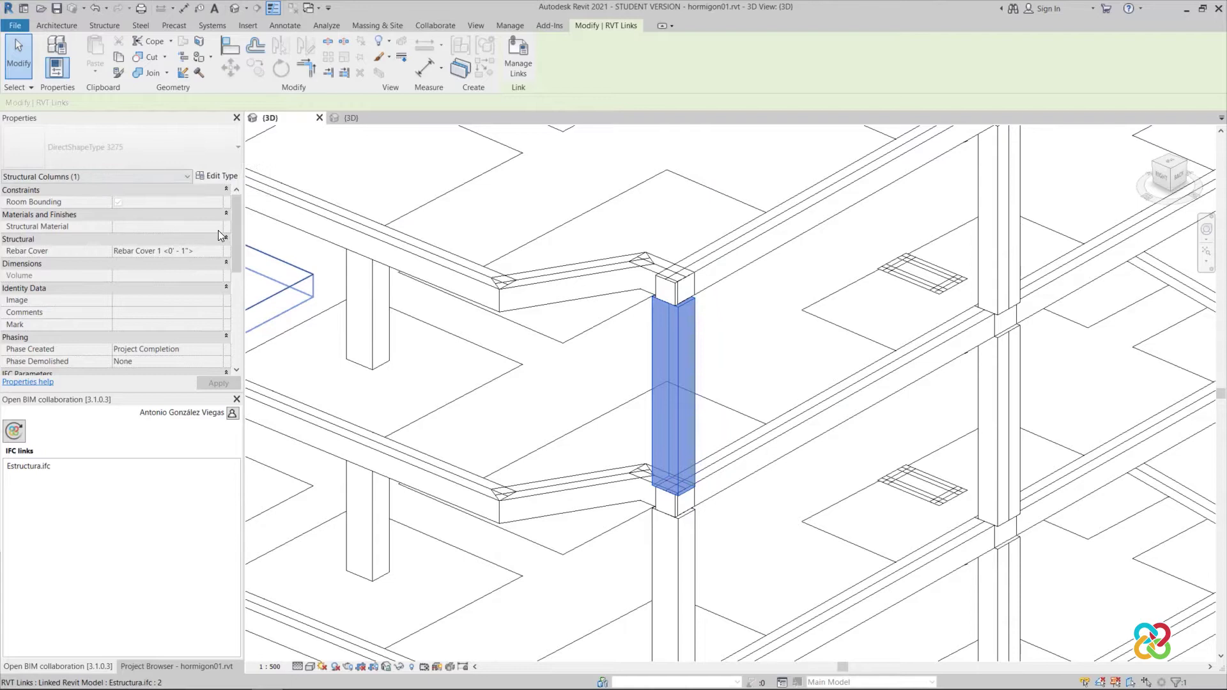
left_click_drag(237, 230, 226, 309)
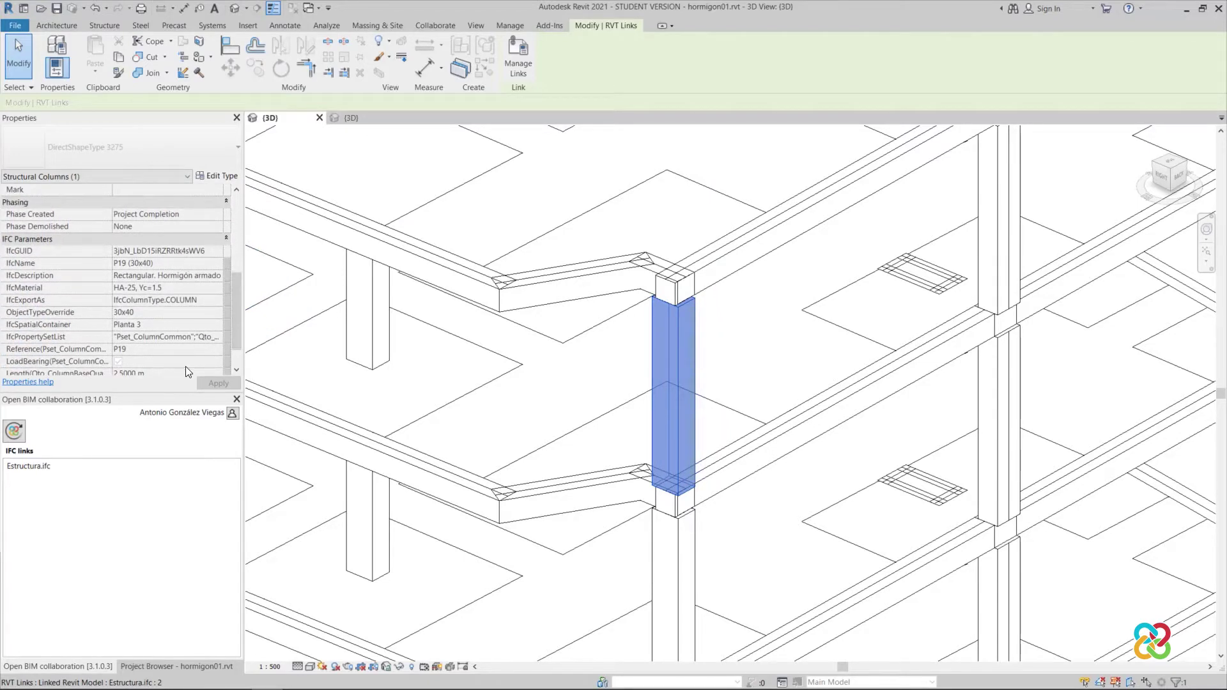
scroll(585, 425, "down", 5)
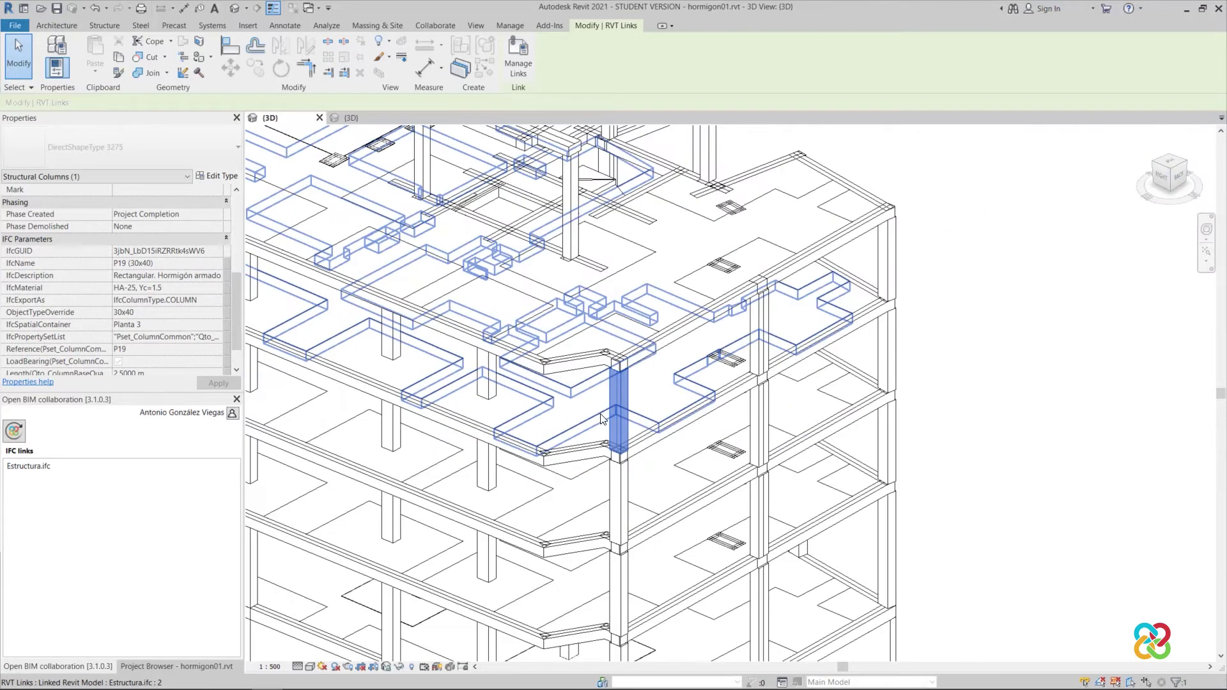
scroll(649, 434, "down", 2)
- Clear the column selection and zoom out to the whole building
left_click(794, 438)
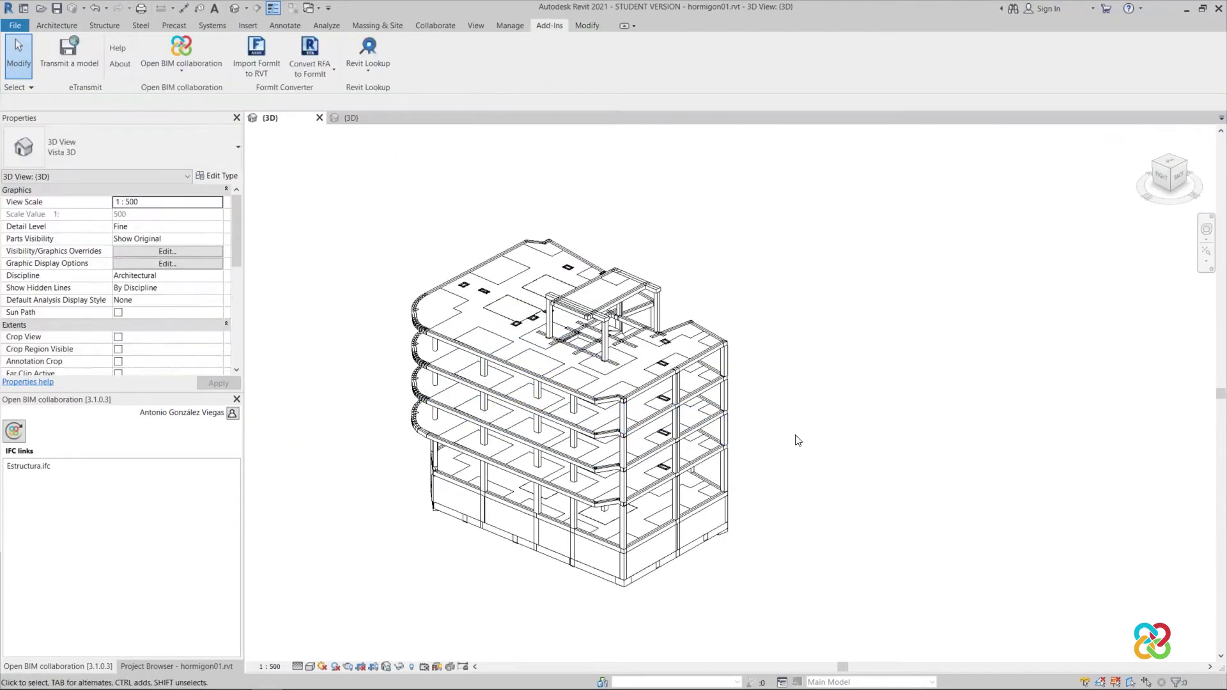
middle_click_drag(794, 438, 824, 443, "shift")
scroll(772, 453, "up", 1)
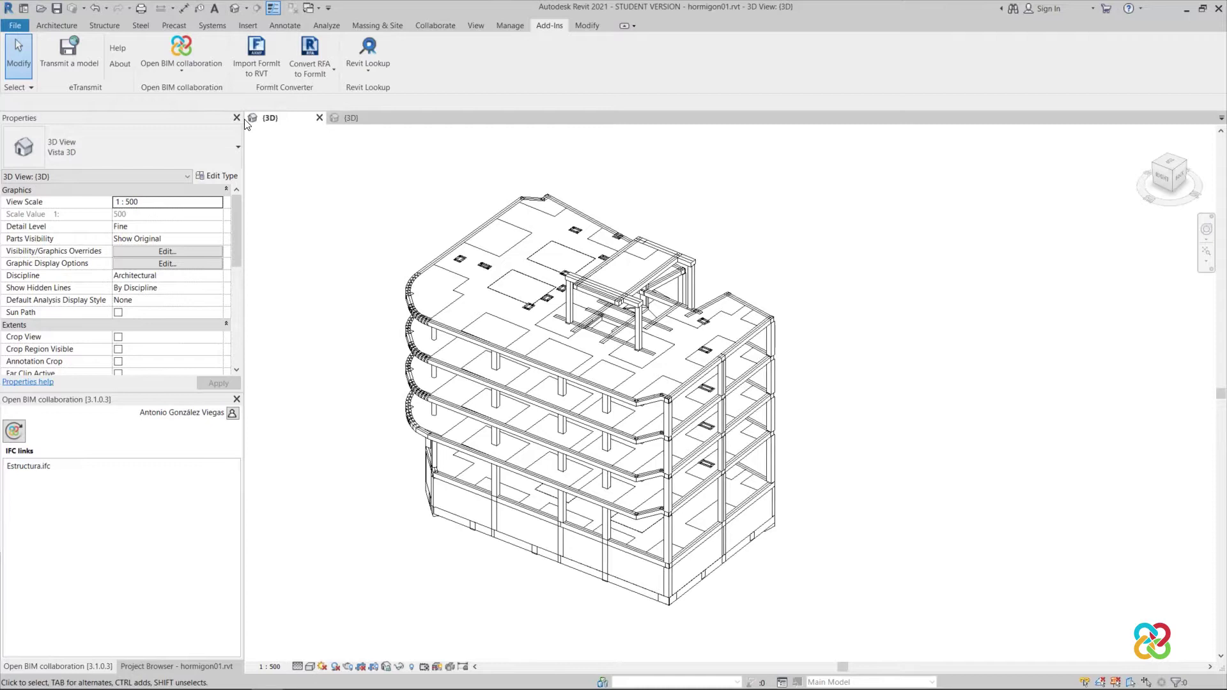
- Open the Open BIM Mapping dialog for Estructura.ifc, widen it, and clear the IfcPipe rule
left_click(197, 69)
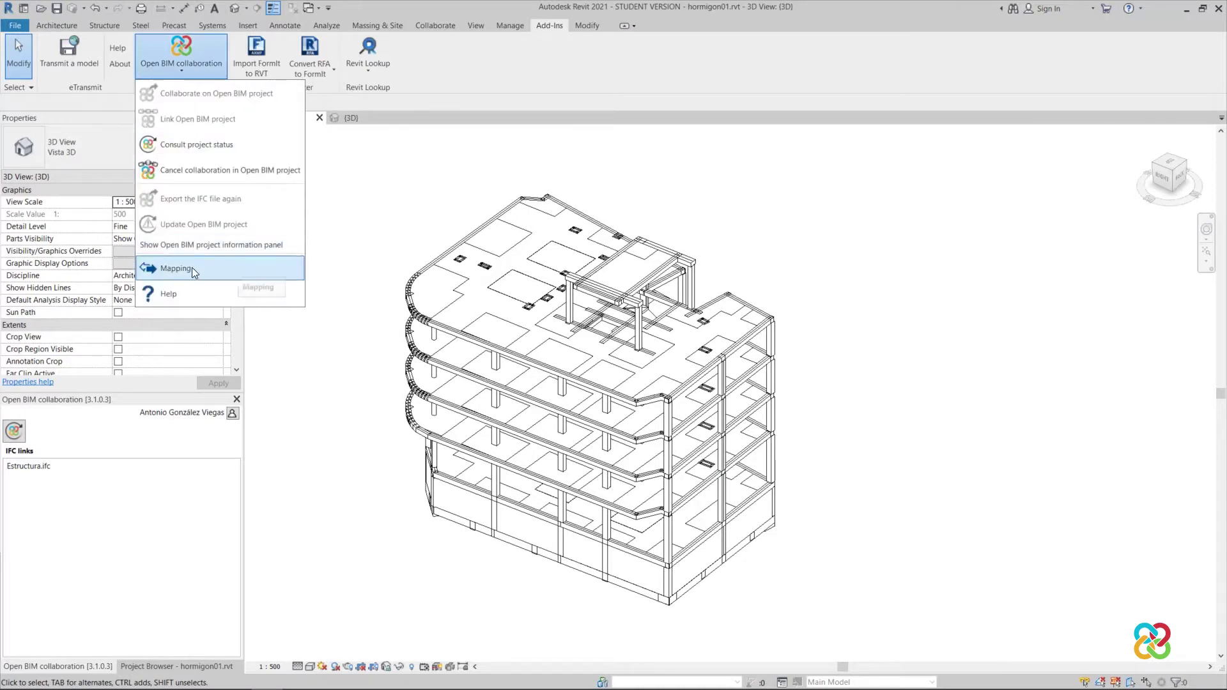
left_click(260, 267)
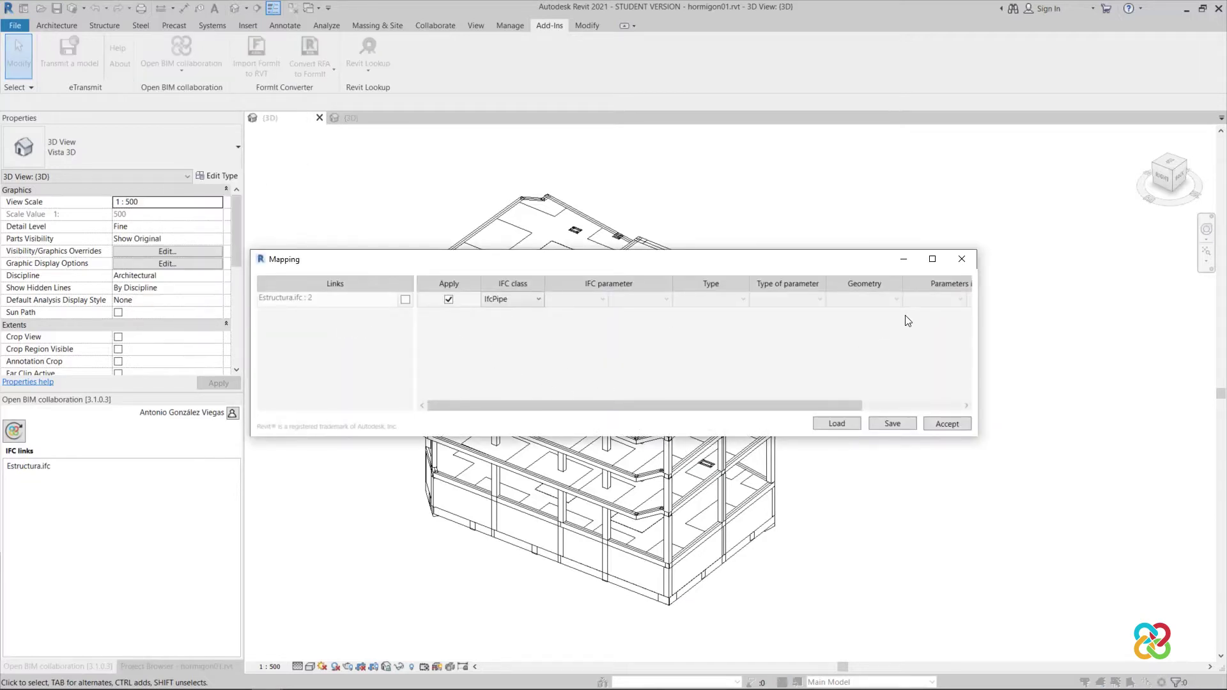
left_click_drag(861, 405, 877, 409)
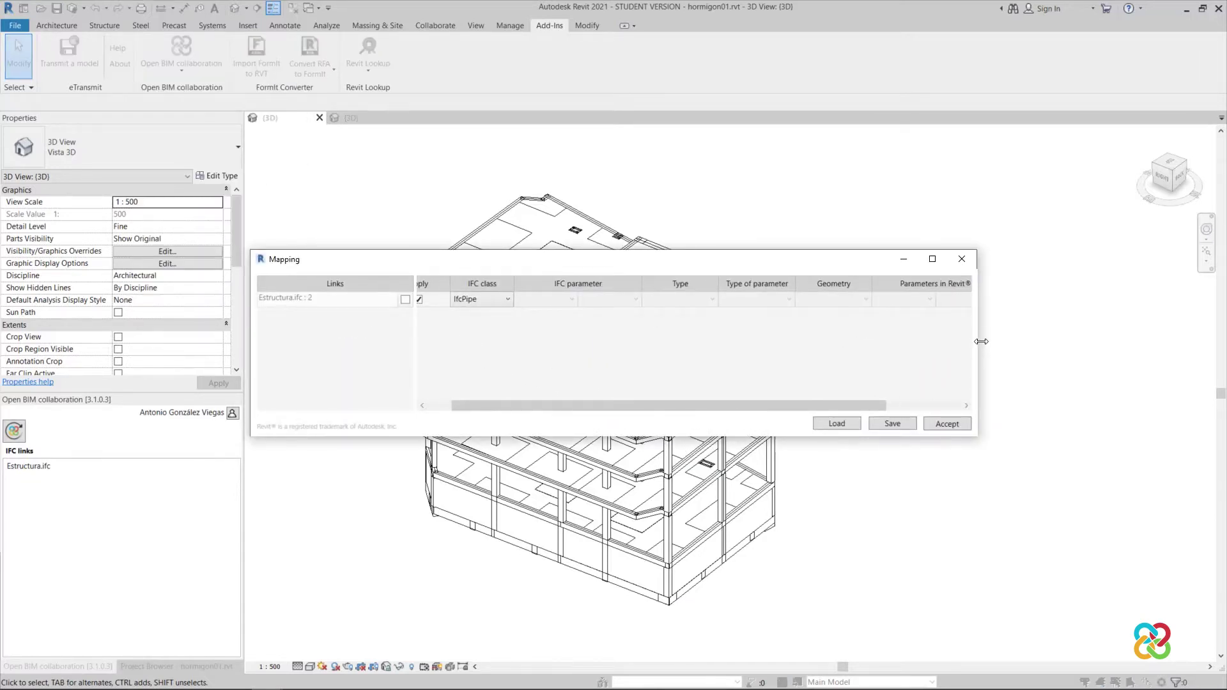
left_click_drag(977, 341, 1141, 340)
left_click(1077, 300)
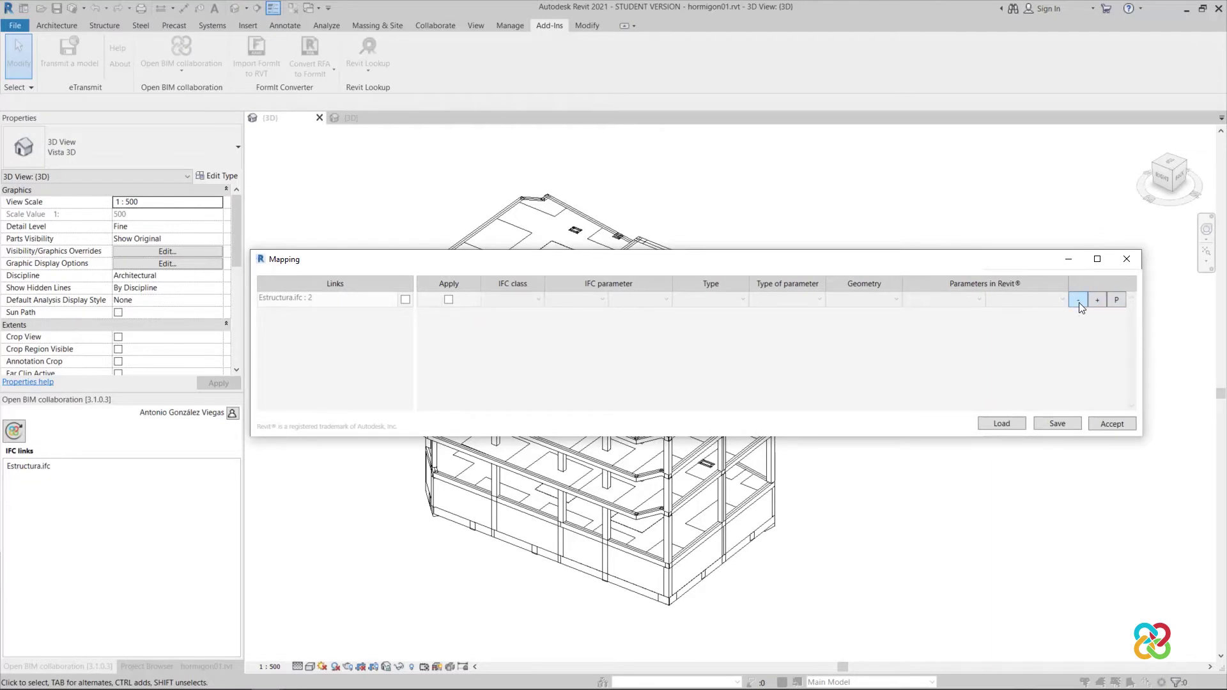
left_click_drag(634, 264, 578, 210)
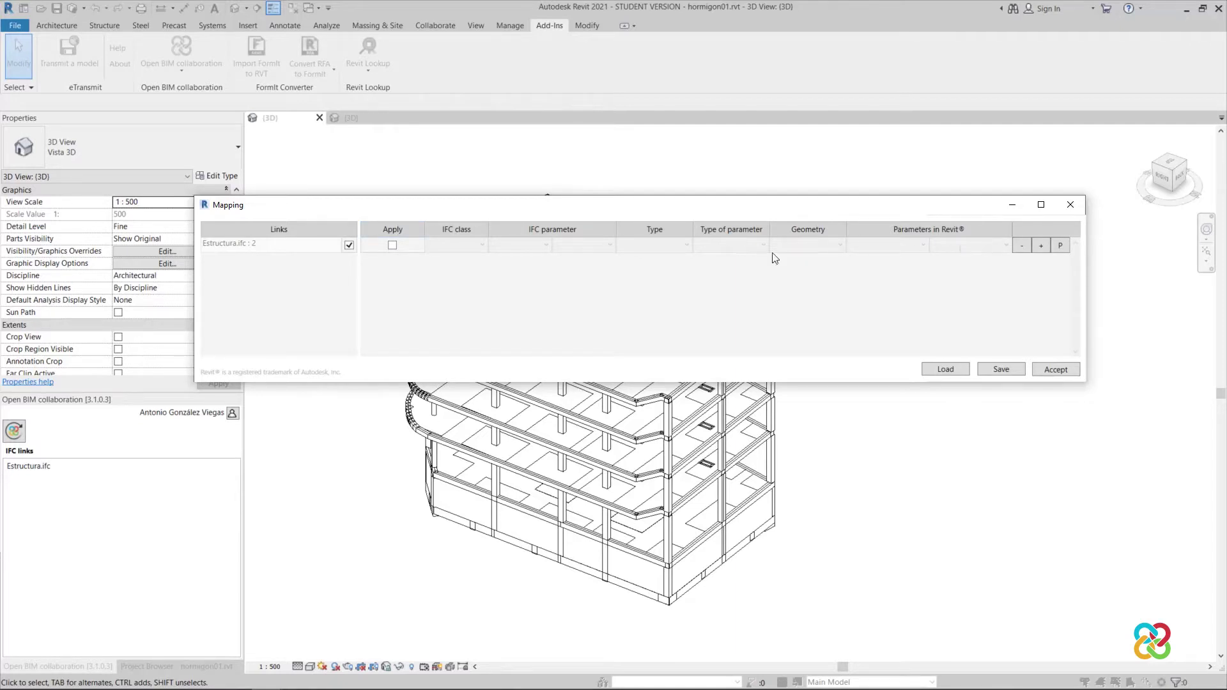
- Add and remove mapping rows until one blank rule remains
left_click(1040, 245)
left_click(1040, 261)
left_click(1022, 262)
left_click(1023, 262)
left_click_drag(745, 211, 752, 235)
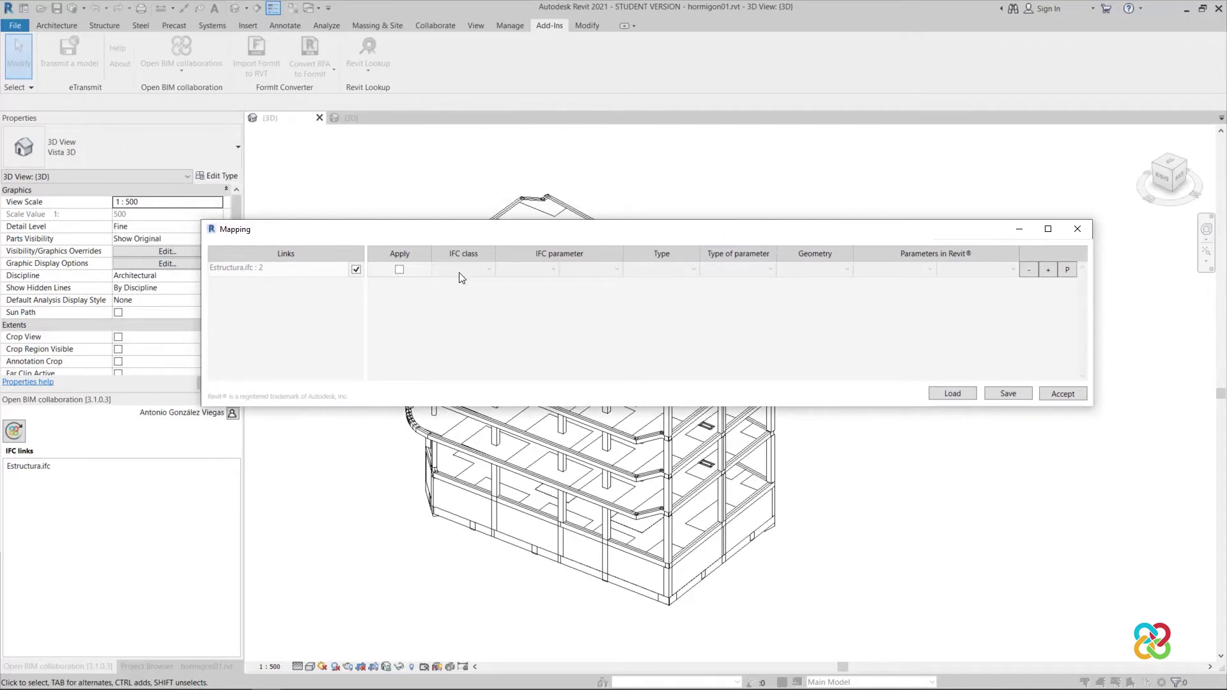
- Enable the rule for IfcColumn elements whose IfcDescription is 'Rectangular. Hormigón armado'
left_click(399, 271)
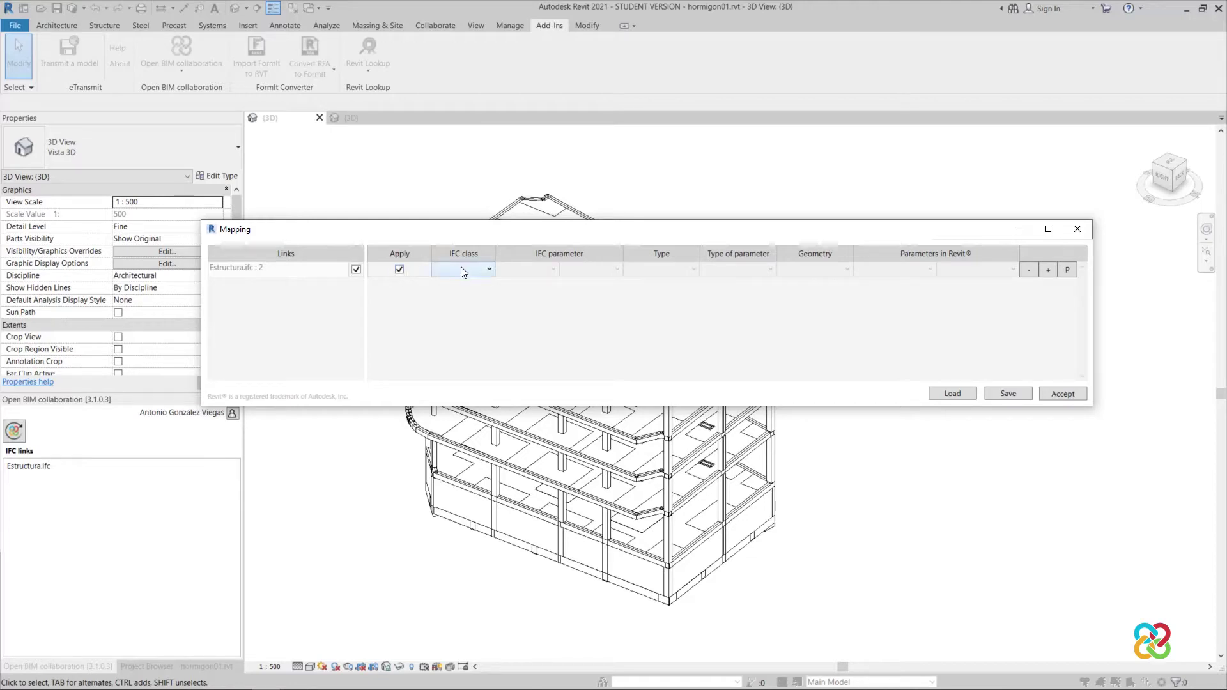
left_click(465, 270)
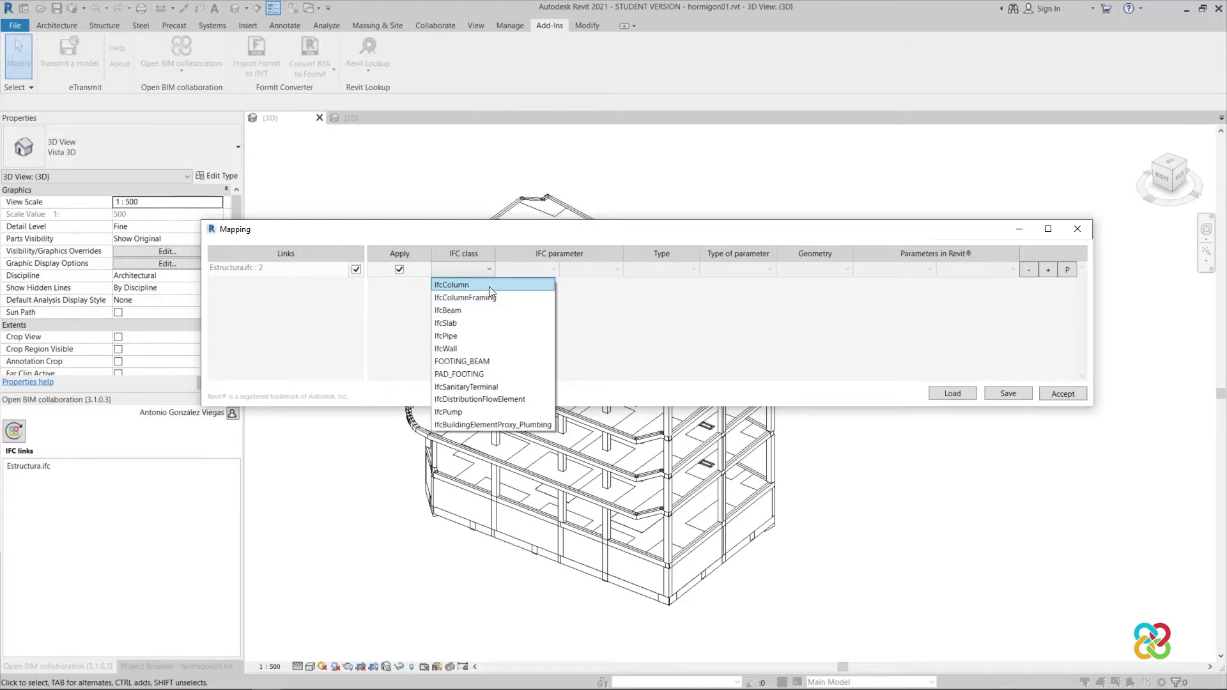
left_click(489, 286)
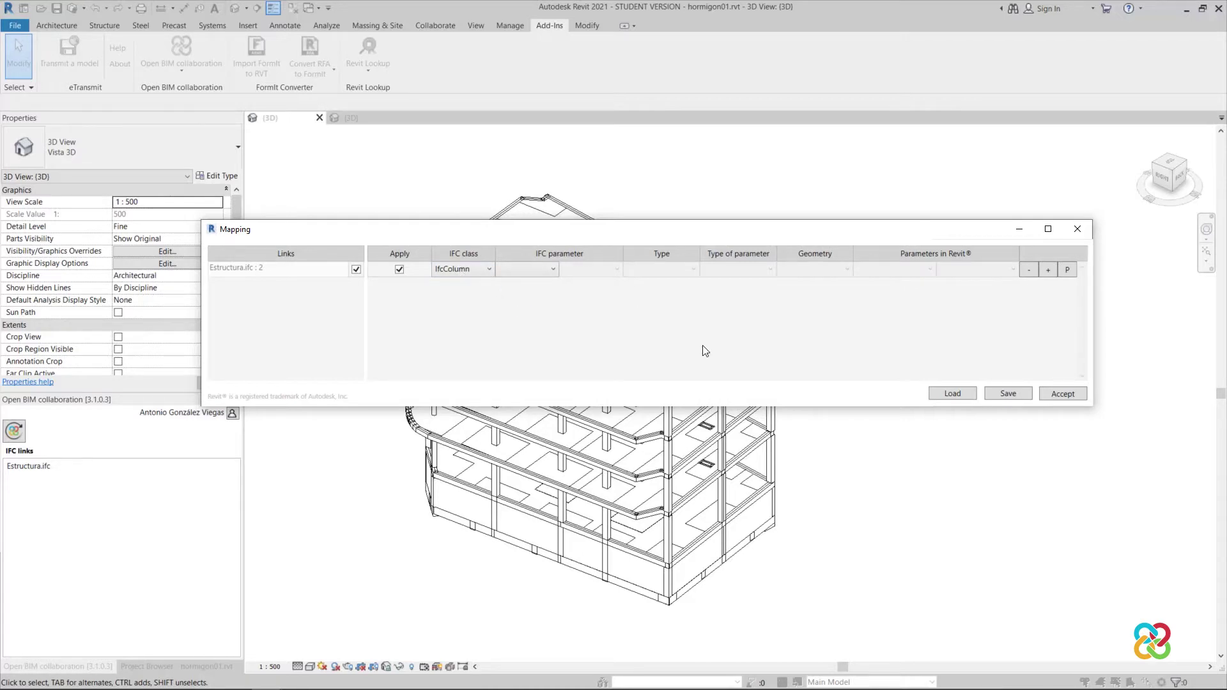
left_click(540, 269)
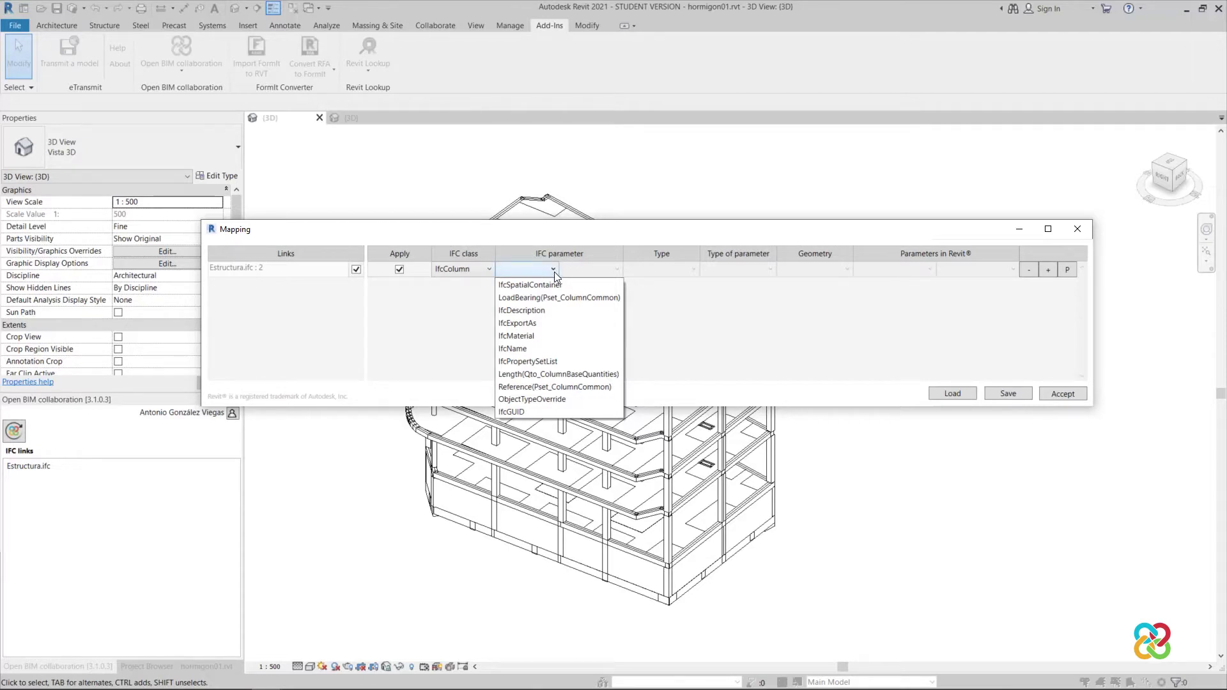
left_click(539, 310)
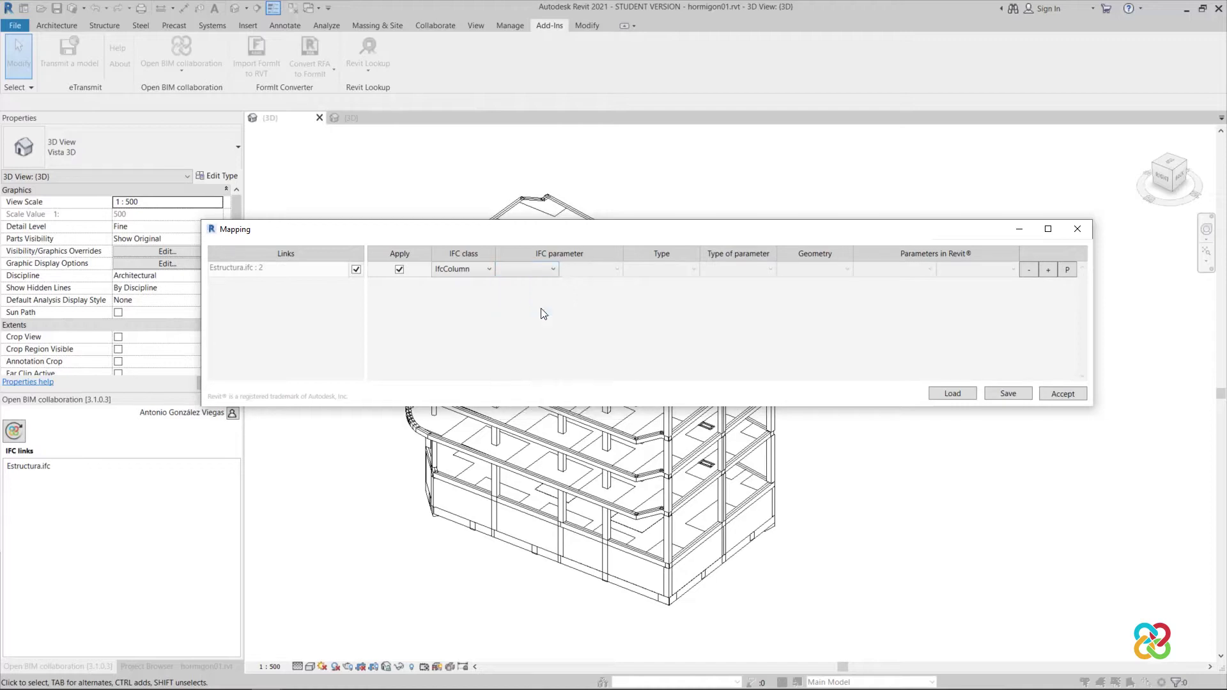
left_click(587, 274)
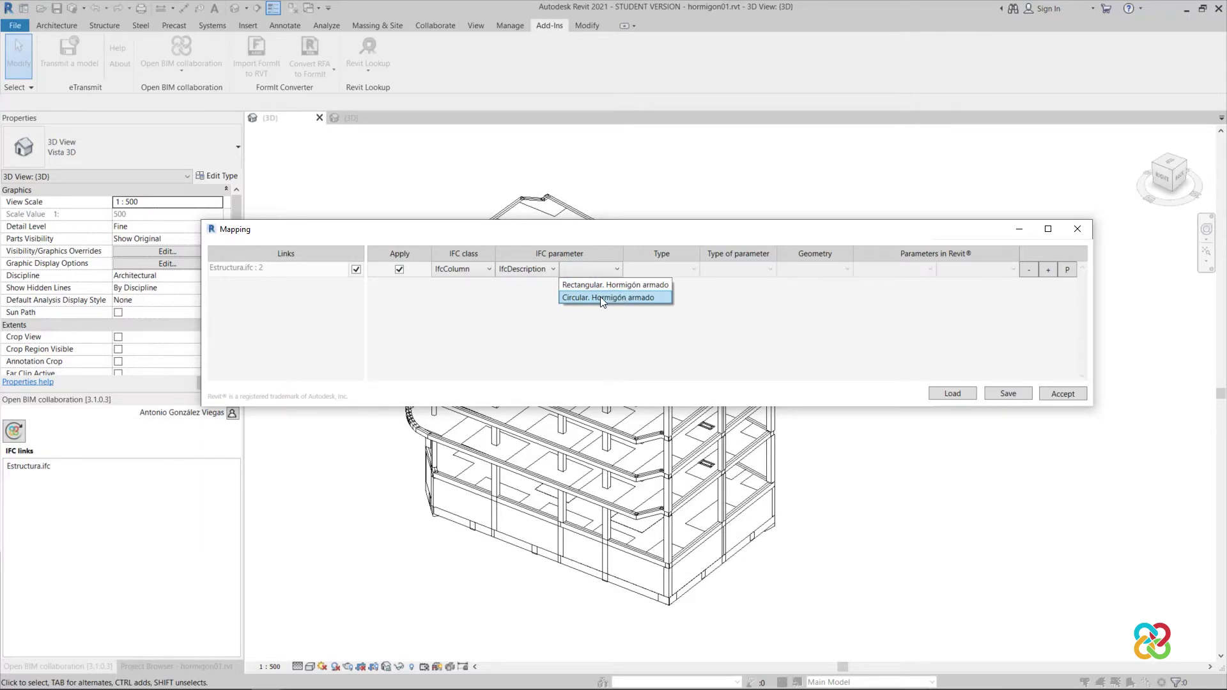
left_click(596, 285)
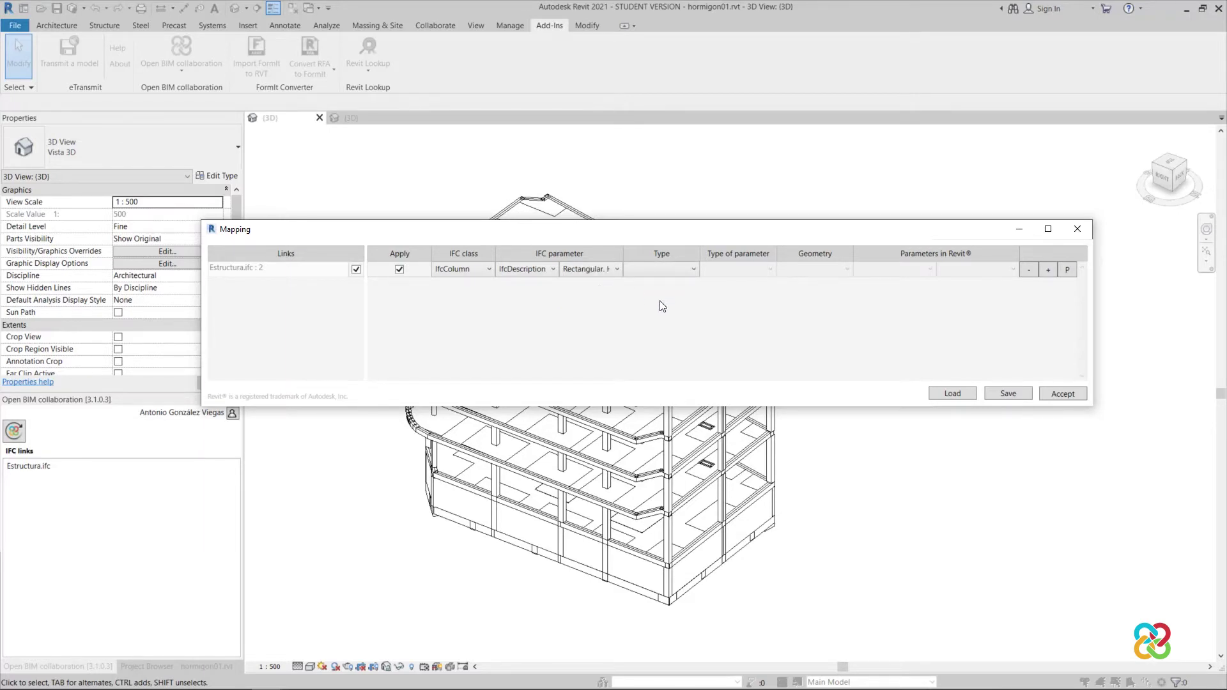
left_click(664, 271)
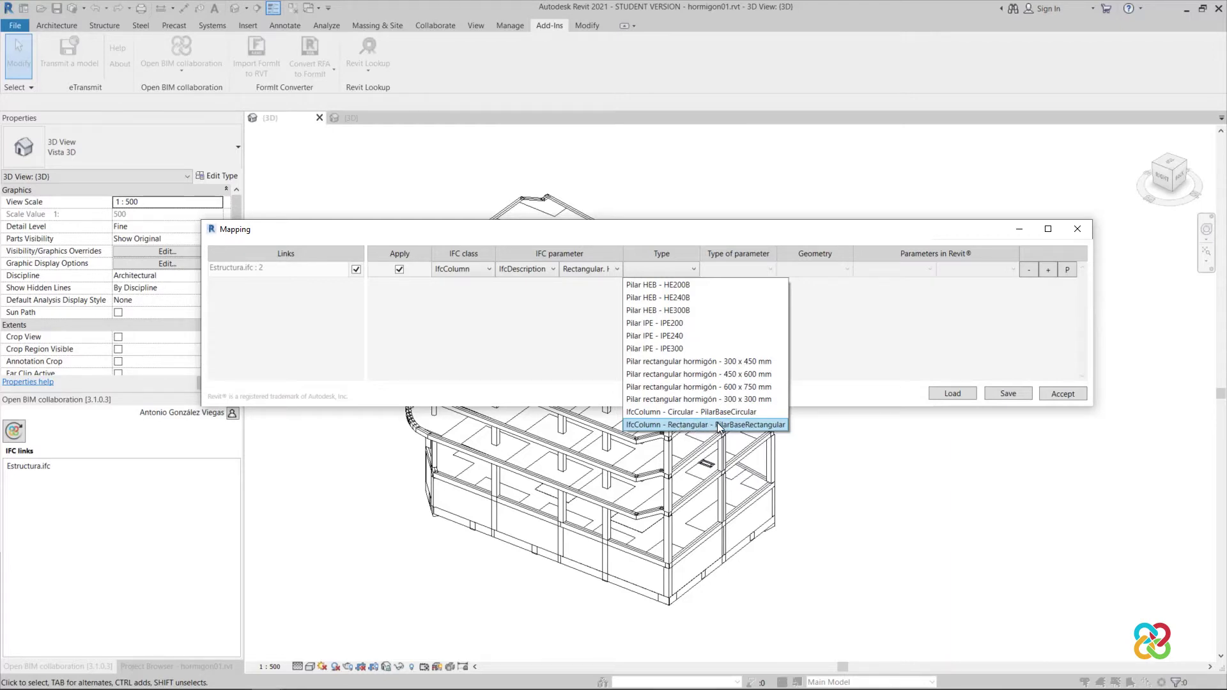
- Map to the IfcColumn - Rectangular - PilarBaseRectangular type, storing values as instance parameters
left_click(718, 425)
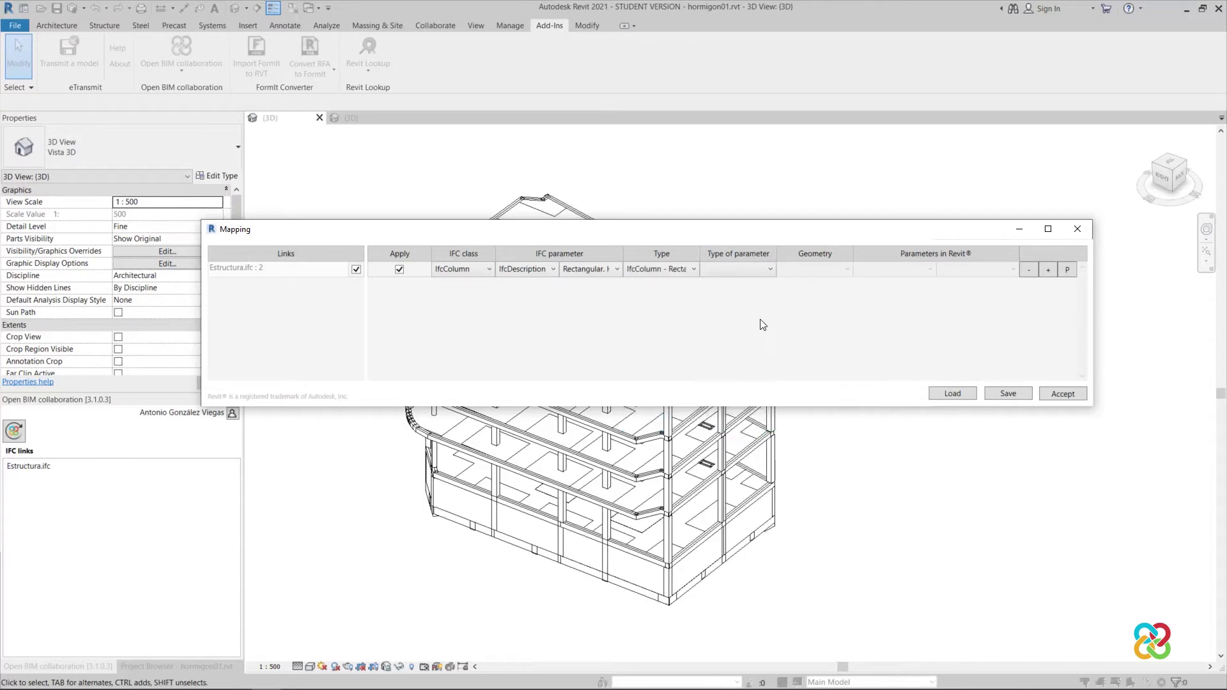
left_click(753, 271)
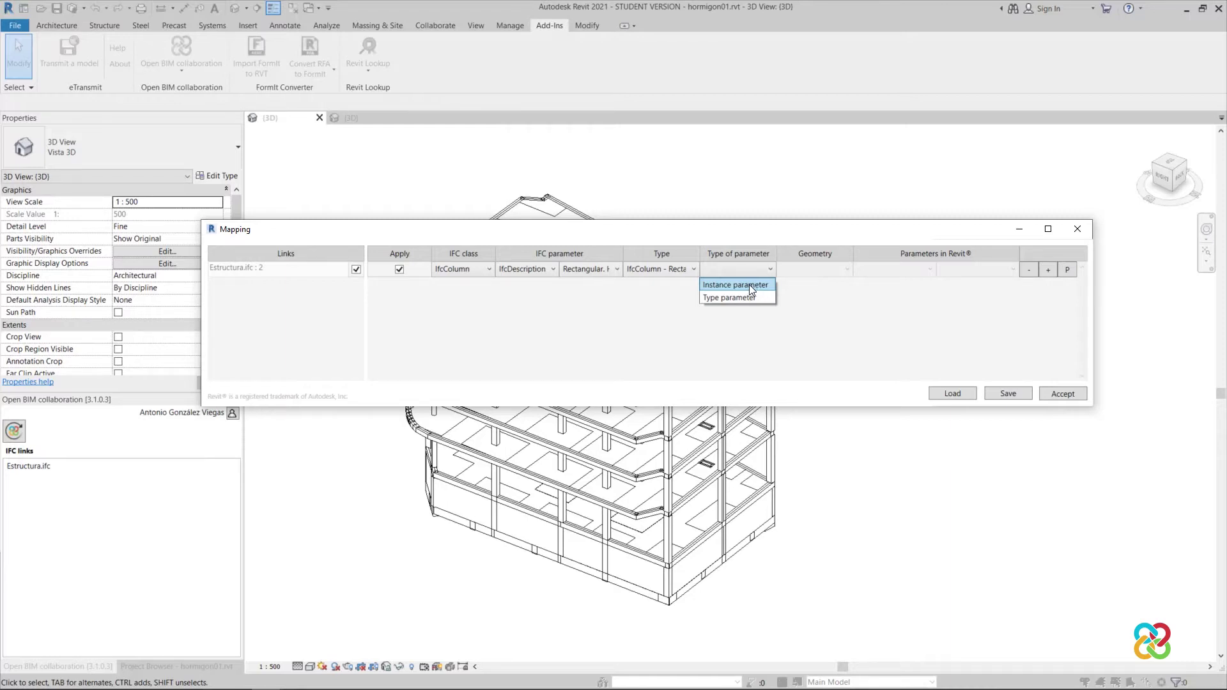
left_click(749, 285)
- Set the geometry to Rectangular with Revit parameters VI_X and VI_Y
left_click(802, 273)
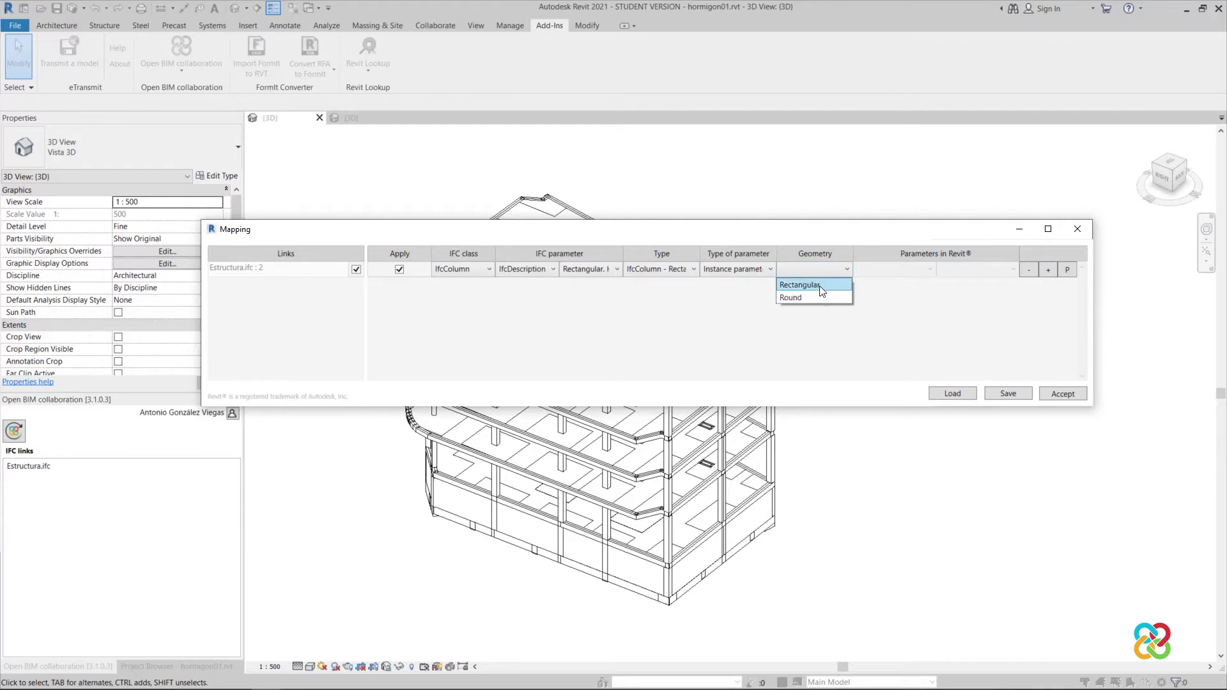
left_click(822, 291)
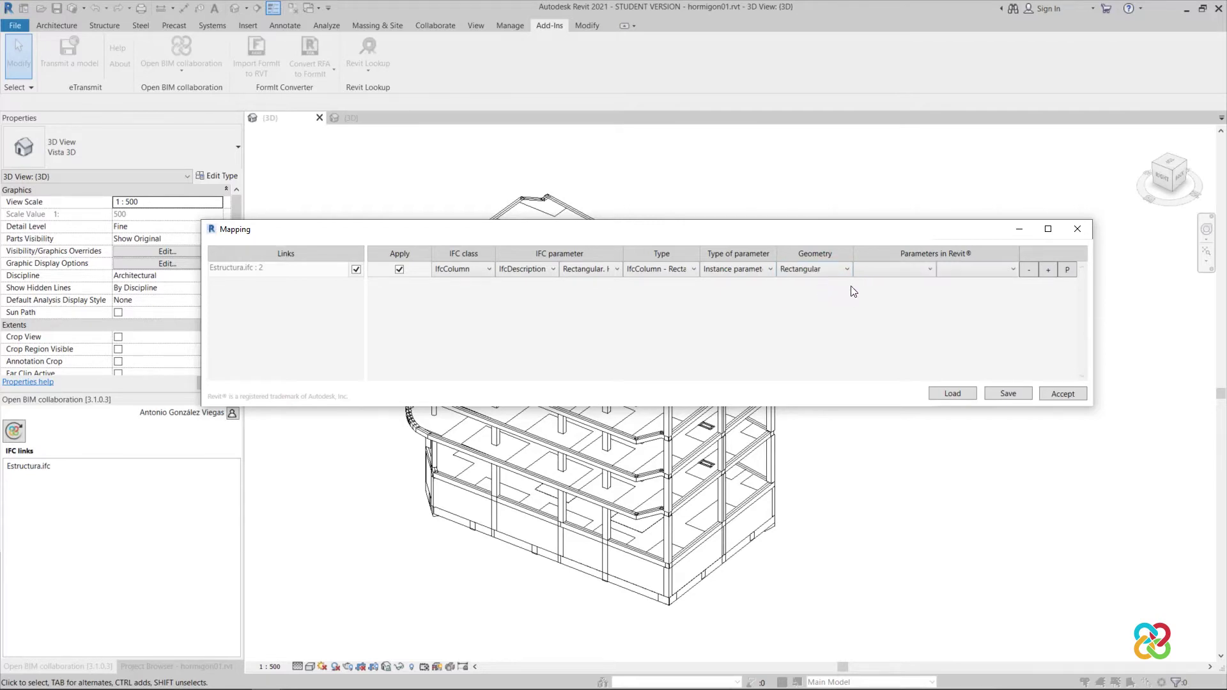
left_click(888, 271)
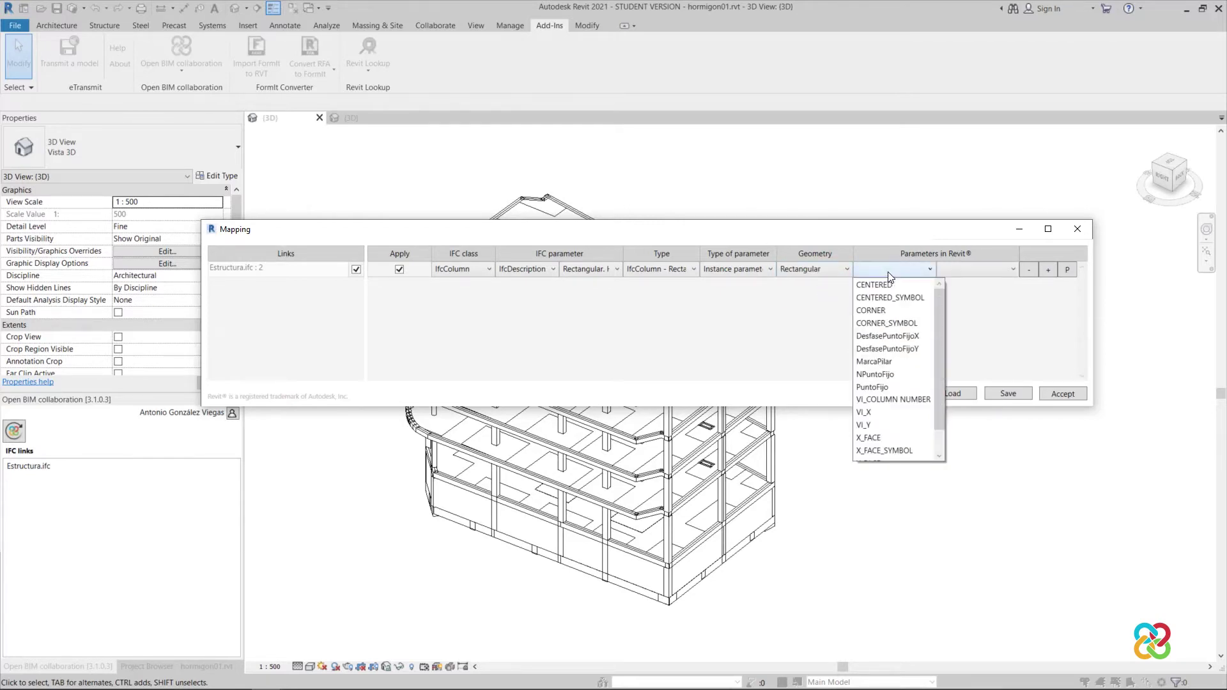
left_click(893, 412)
left_click(971, 270)
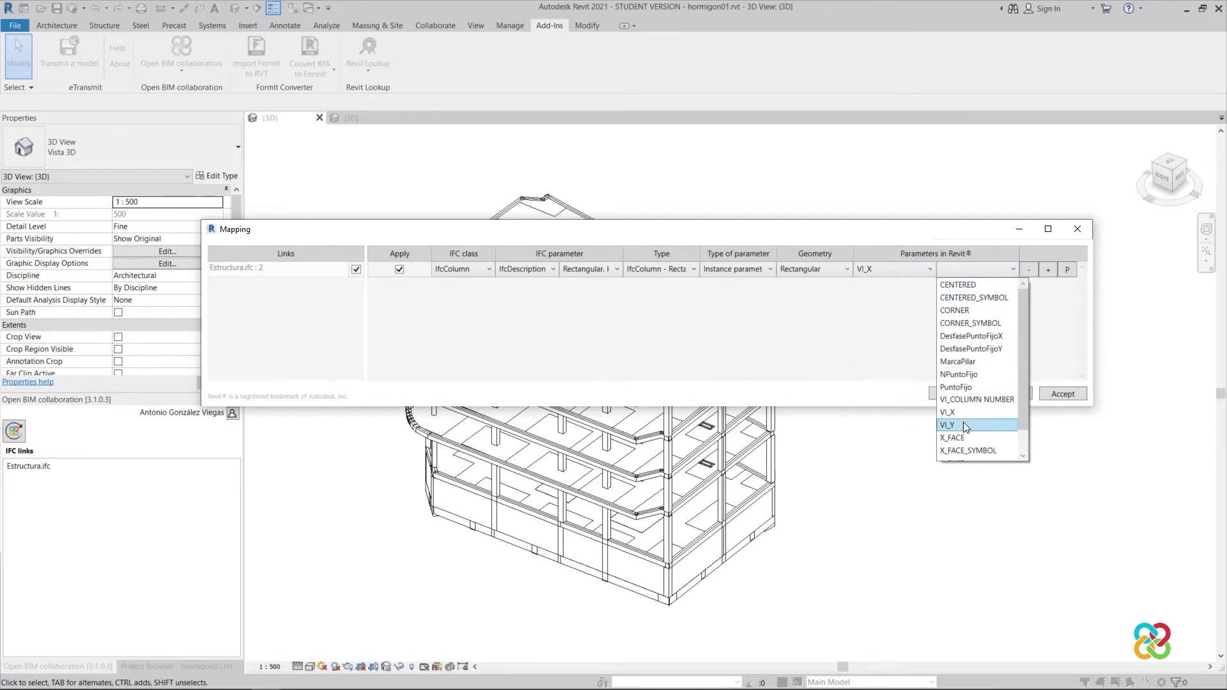
left_click(964, 425)
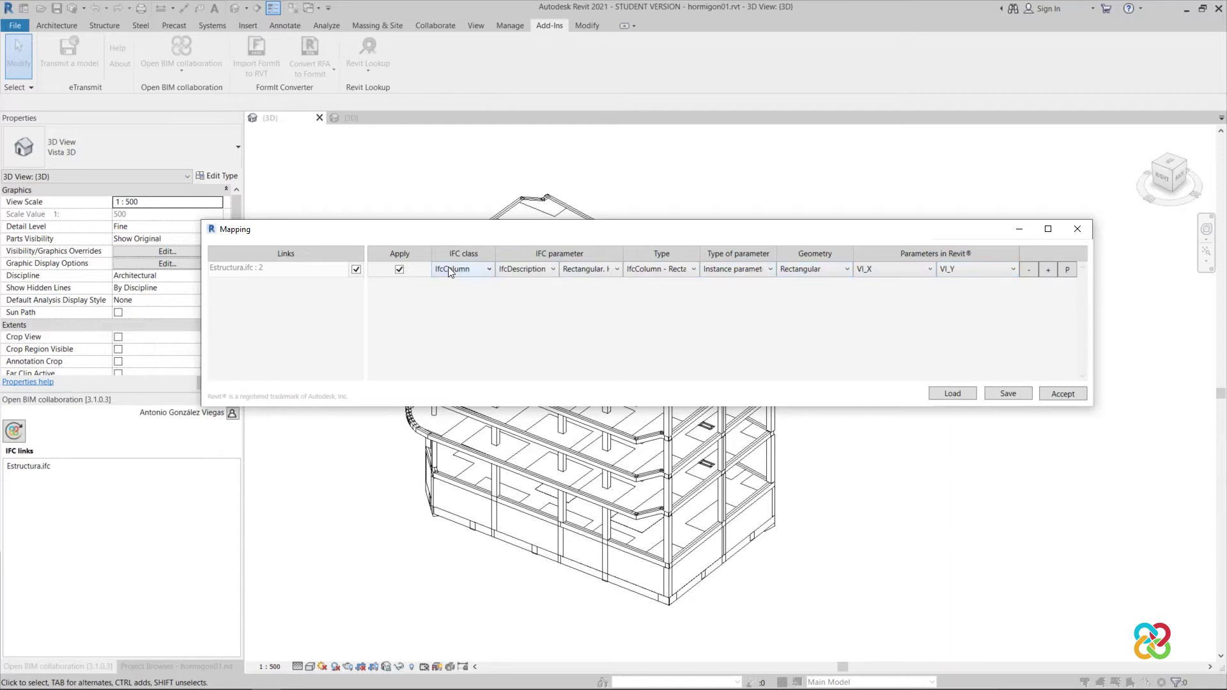
- Remove the extra empty rows and load the structure.csv mapping file
left_click(1048, 269)
left_click(1047, 269)
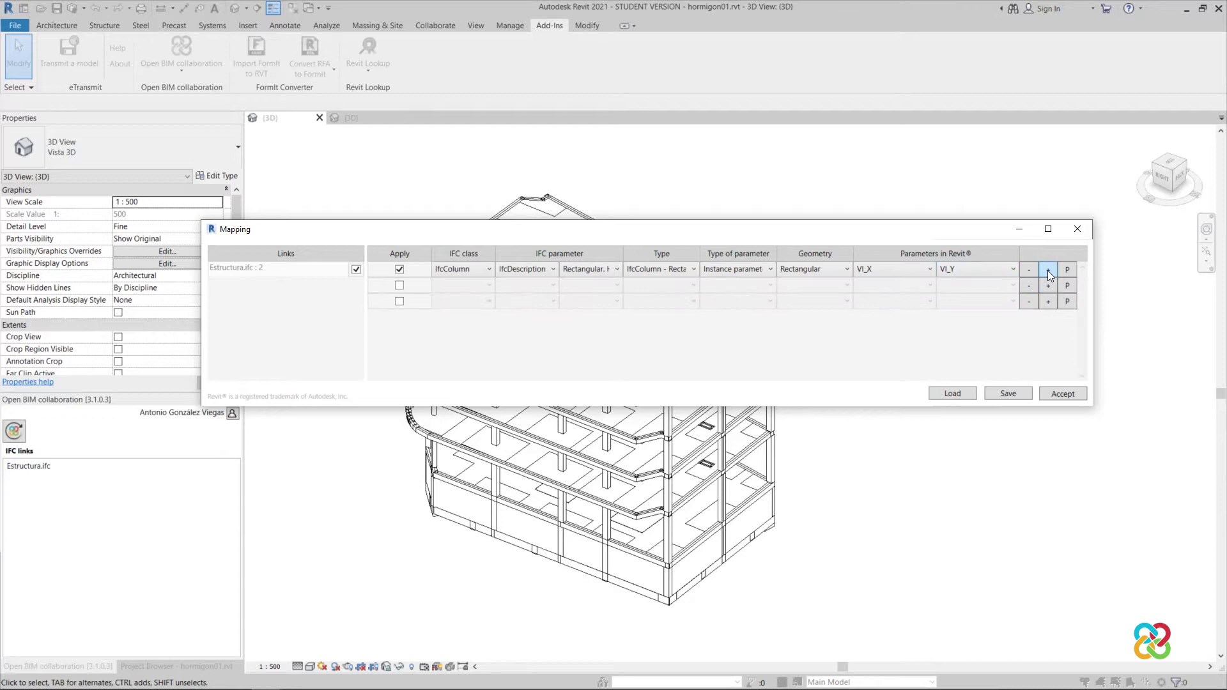
left_click(1037, 282)
left_click(1034, 282)
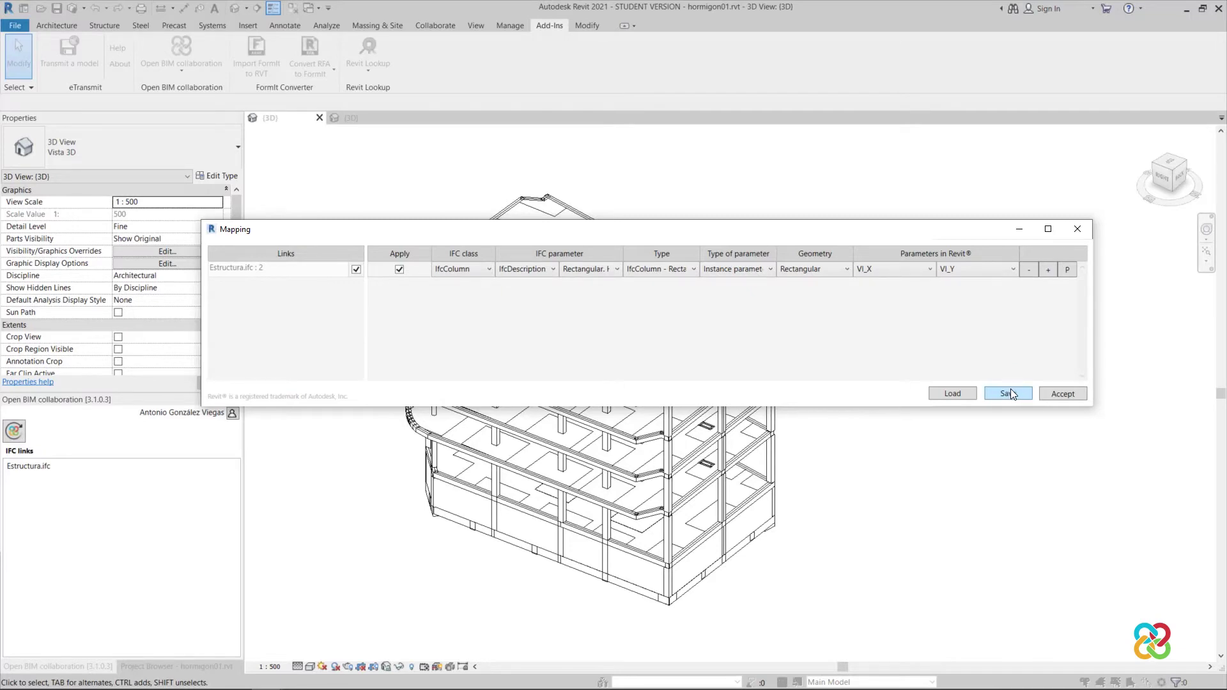
left_click(953, 394)
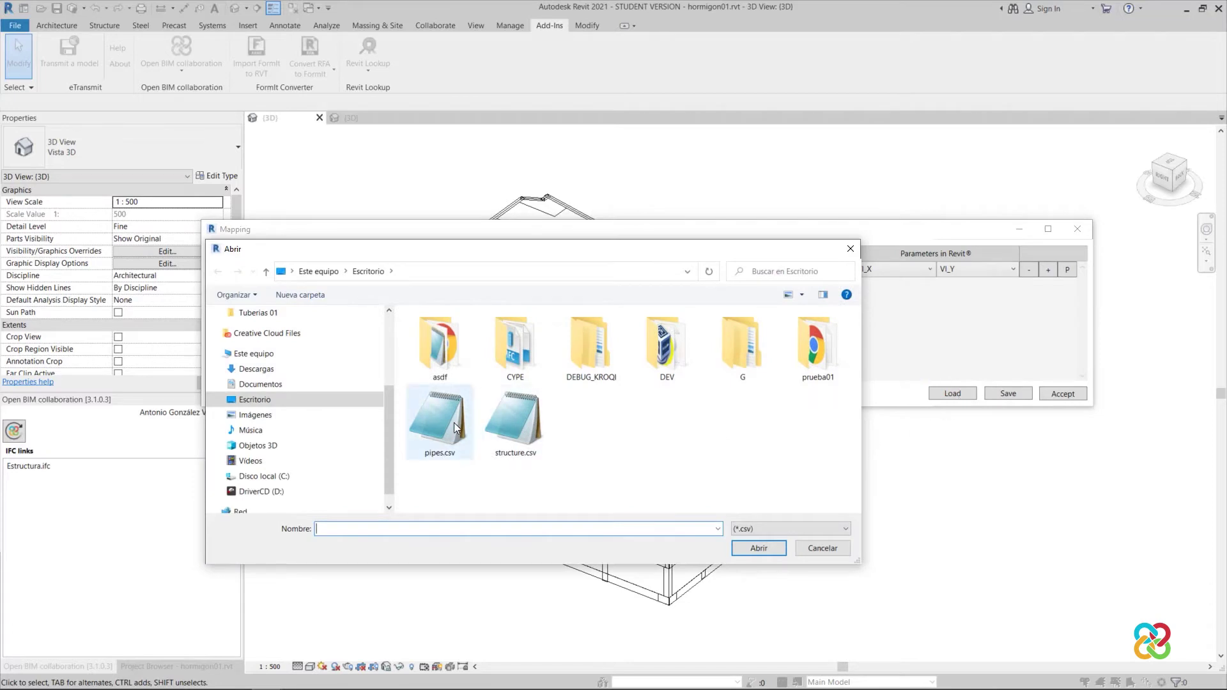
double_click(517, 425)
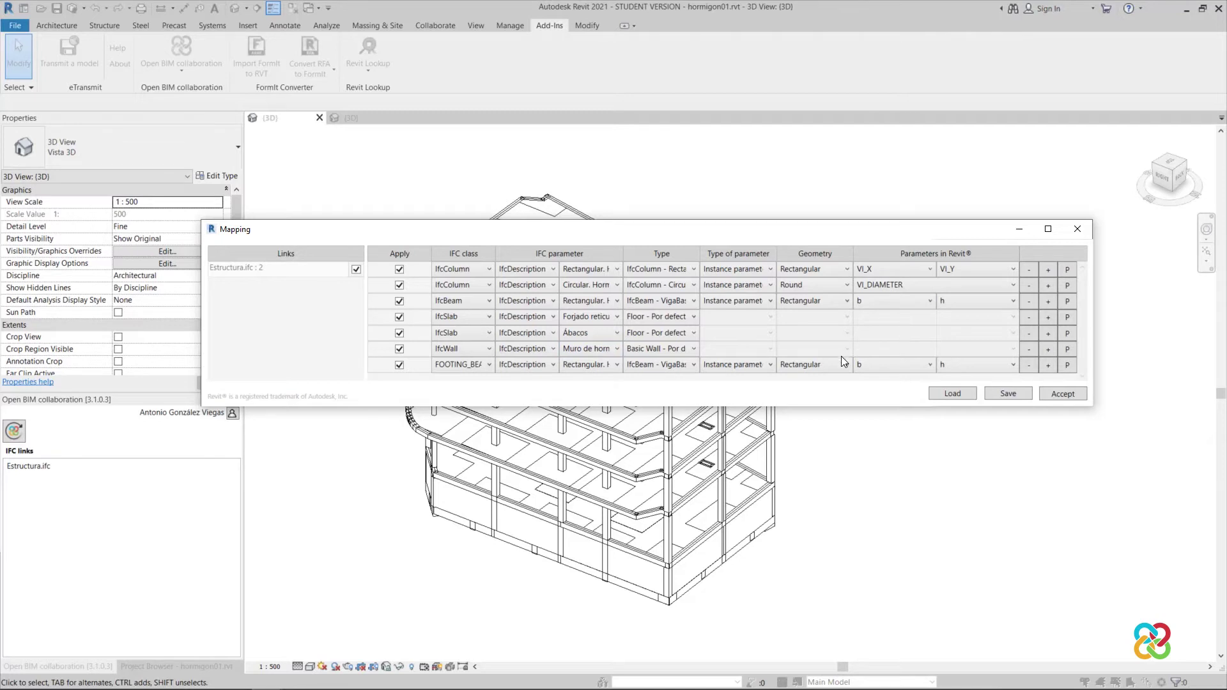
- Accept the mapping to convert the structure, unjoining elements that can't stay joined
left_click(1055, 392)
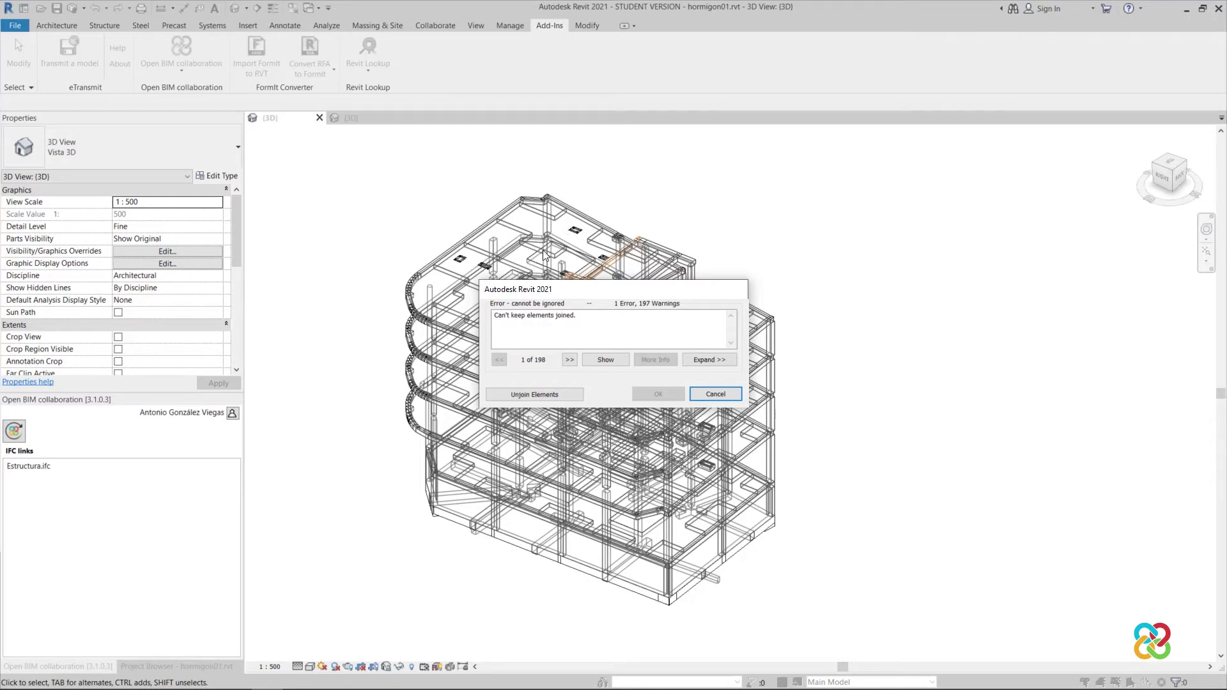
left_click(532, 394)
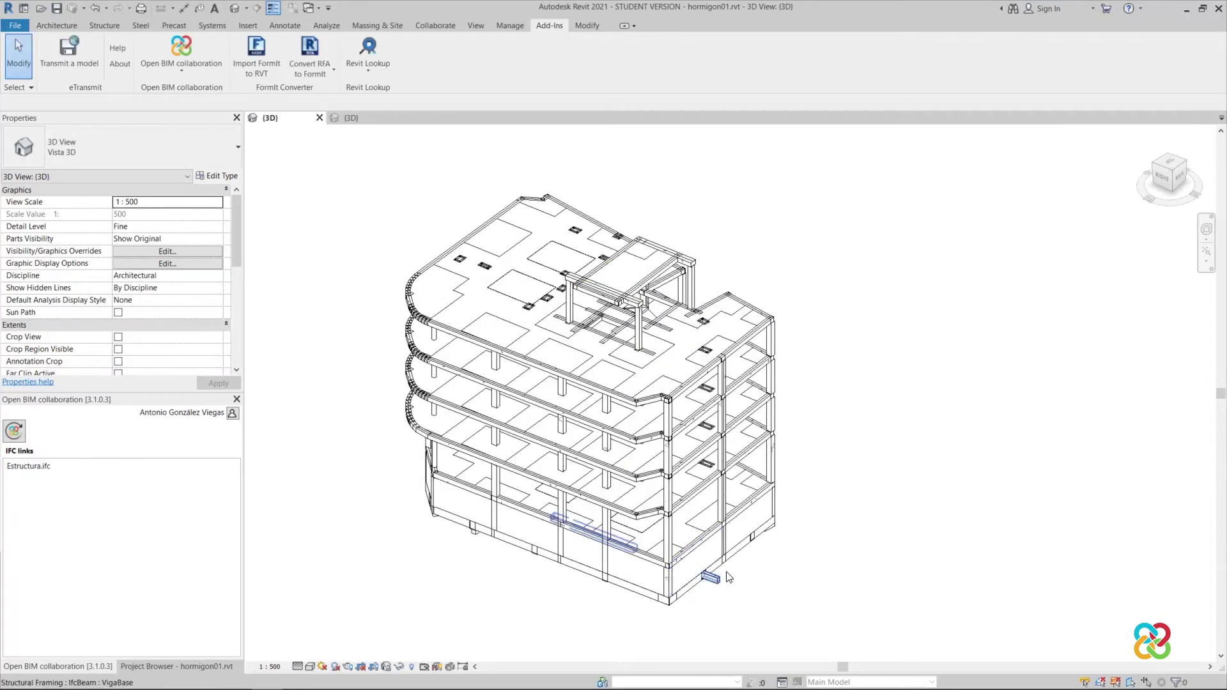
middle_click_drag(815, 507, 439, 566, "shift")
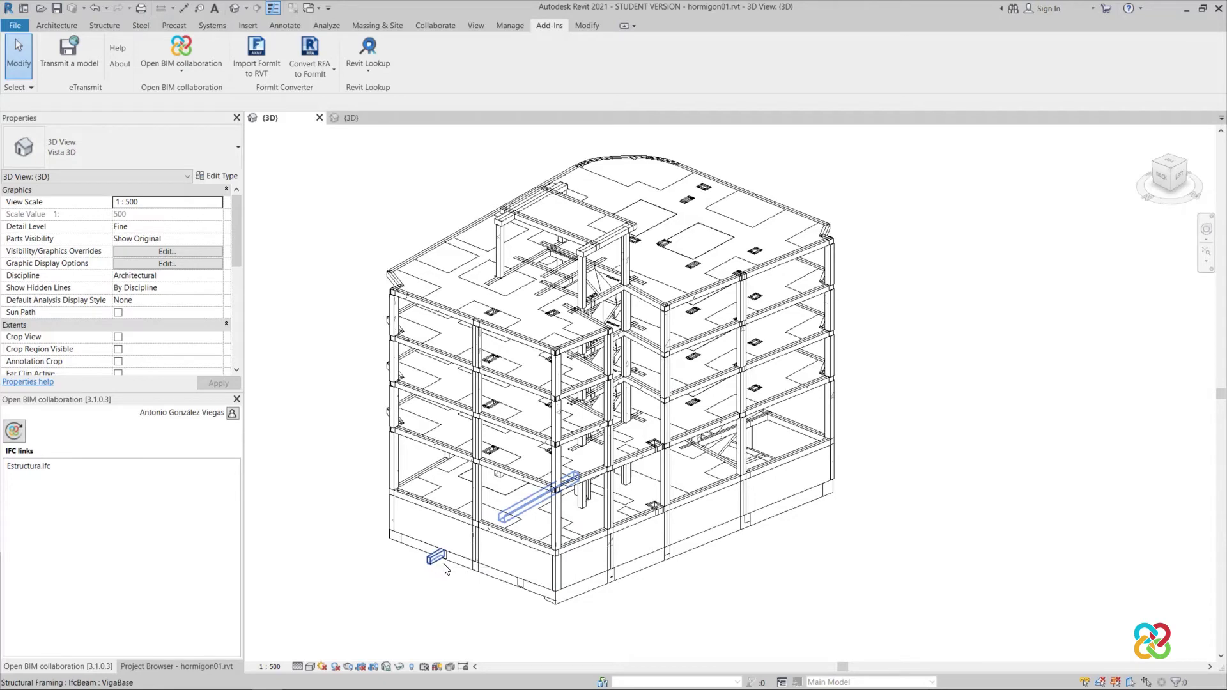
middle_click_drag(438, 563, 777, 558, "shift")
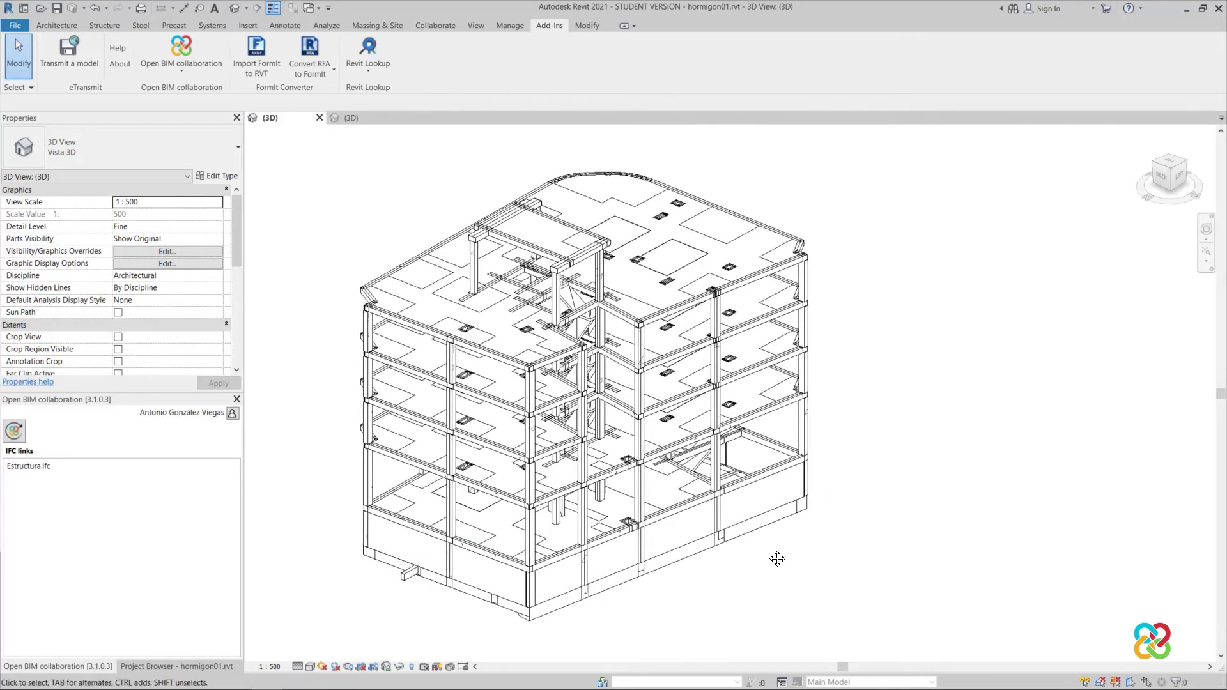
- Hide the Estructura.ifc link in the 3D view's Revit Links visibility settings
key("v")
key("v")
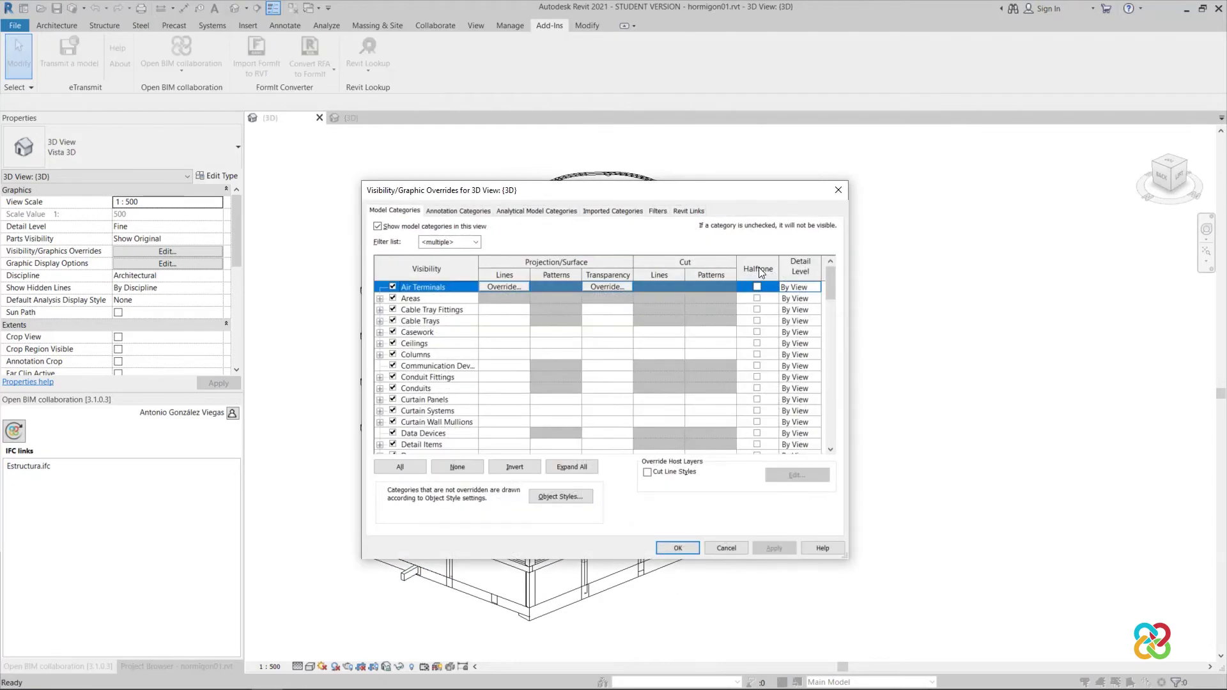
left_click(685, 211)
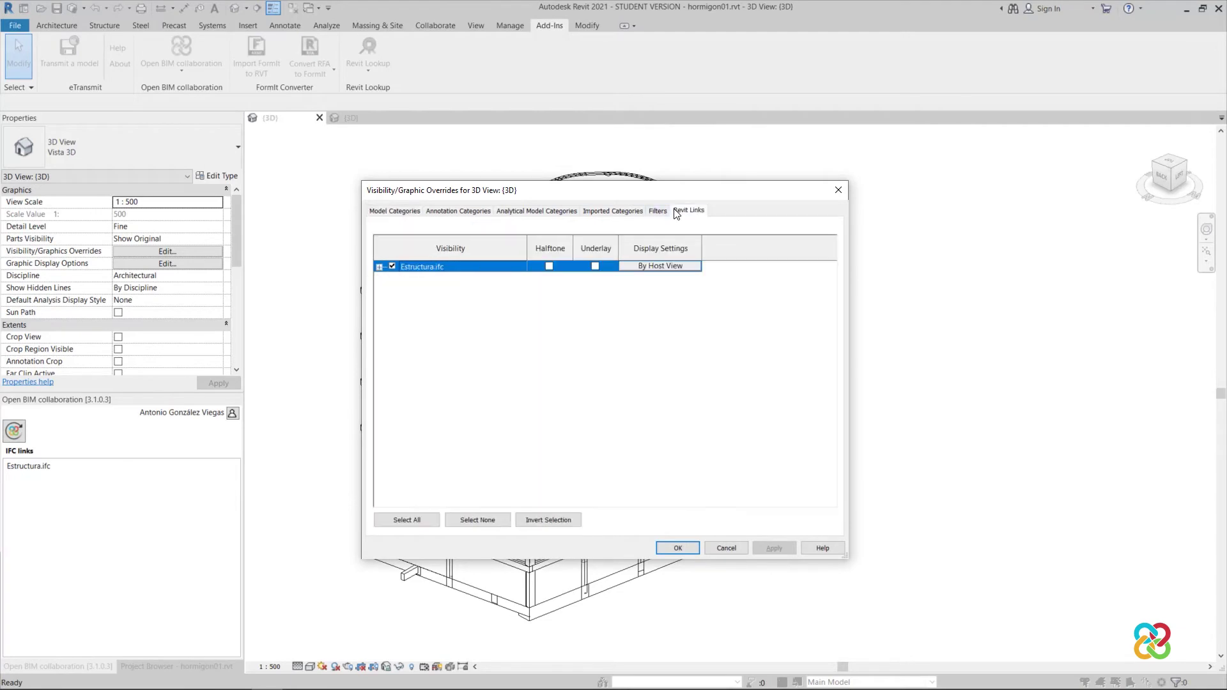
left_click(392, 266)
left_click(678, 548)
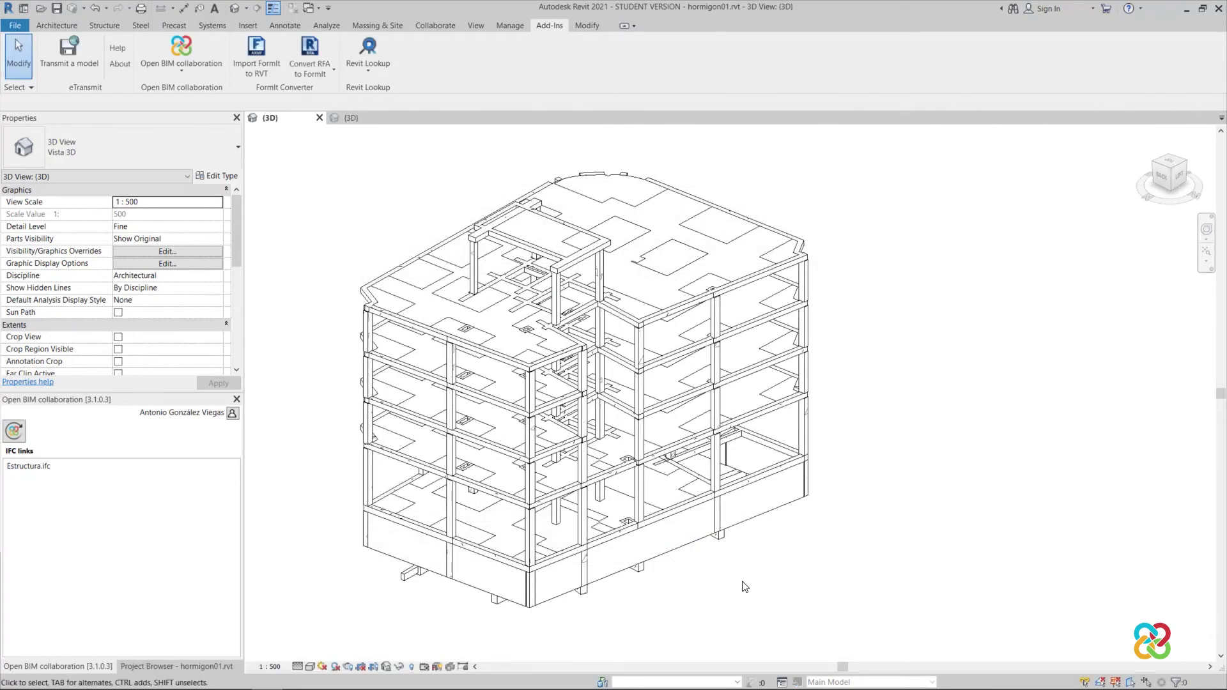
- Select a column to confirm it is a native PilarBaseRectangular element, then deselect it
middle_click_drag(833, 535, 856, 453, "shift")
scroll(570, 389, "up", 5)
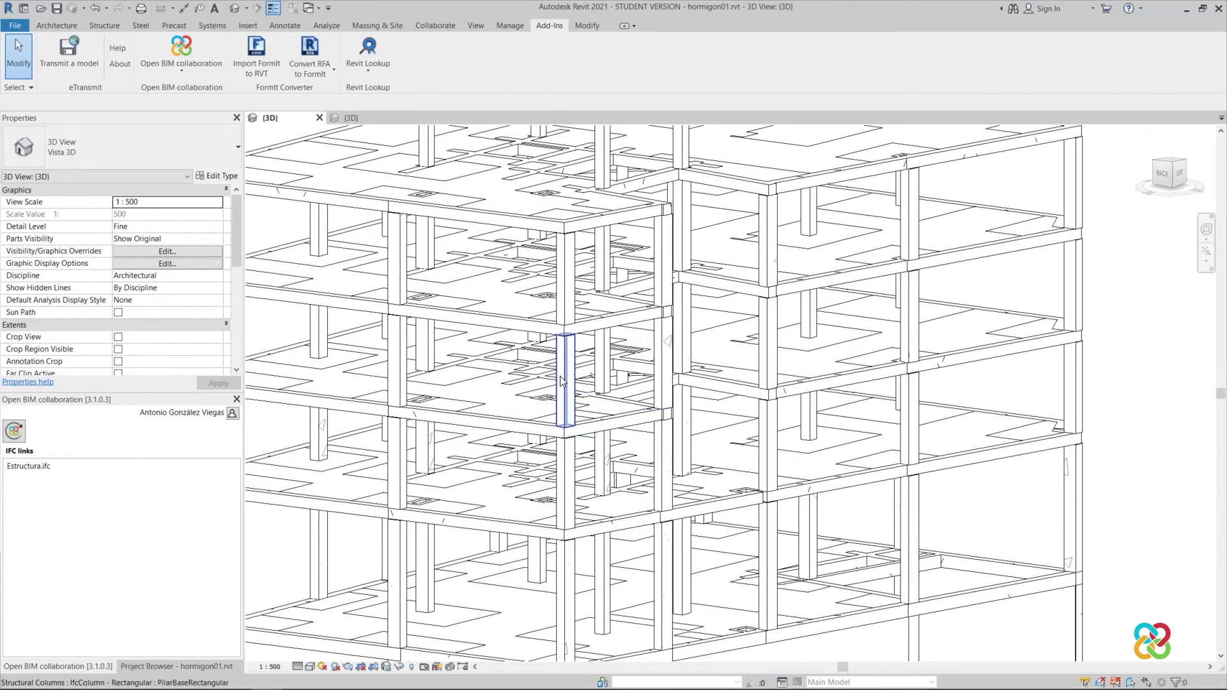
left_click(559, 376)
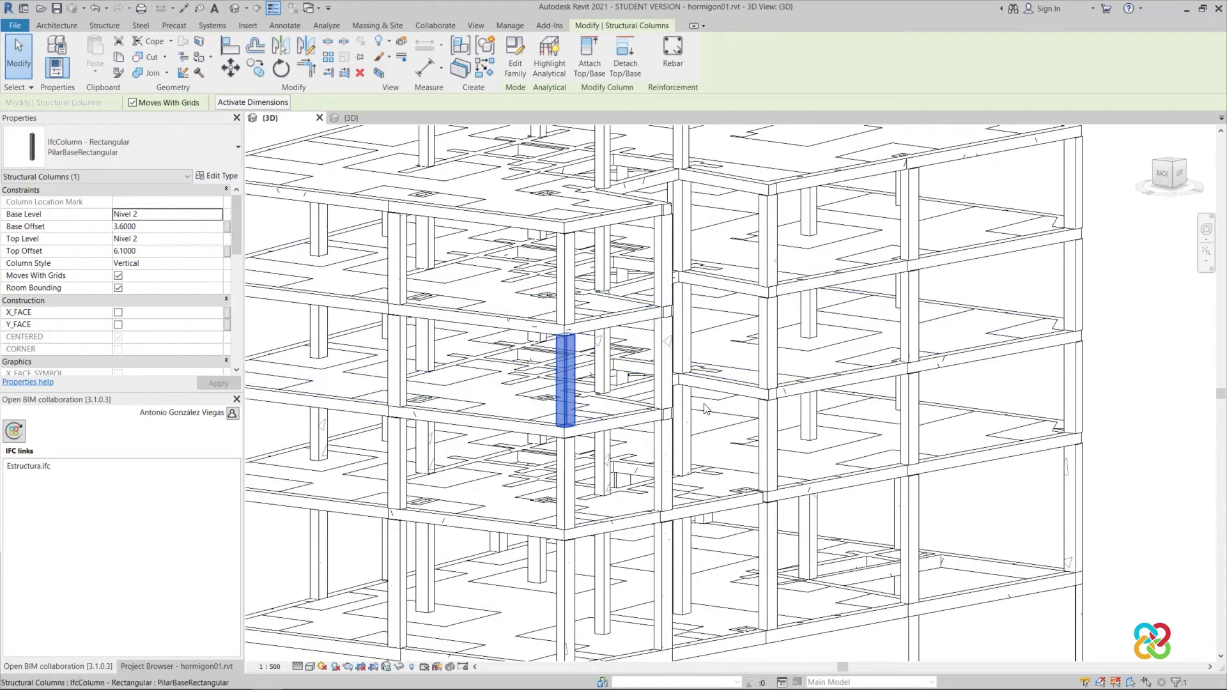
scroll(798, 416, "down", 5)
scroll(792, 412, "up", 3)
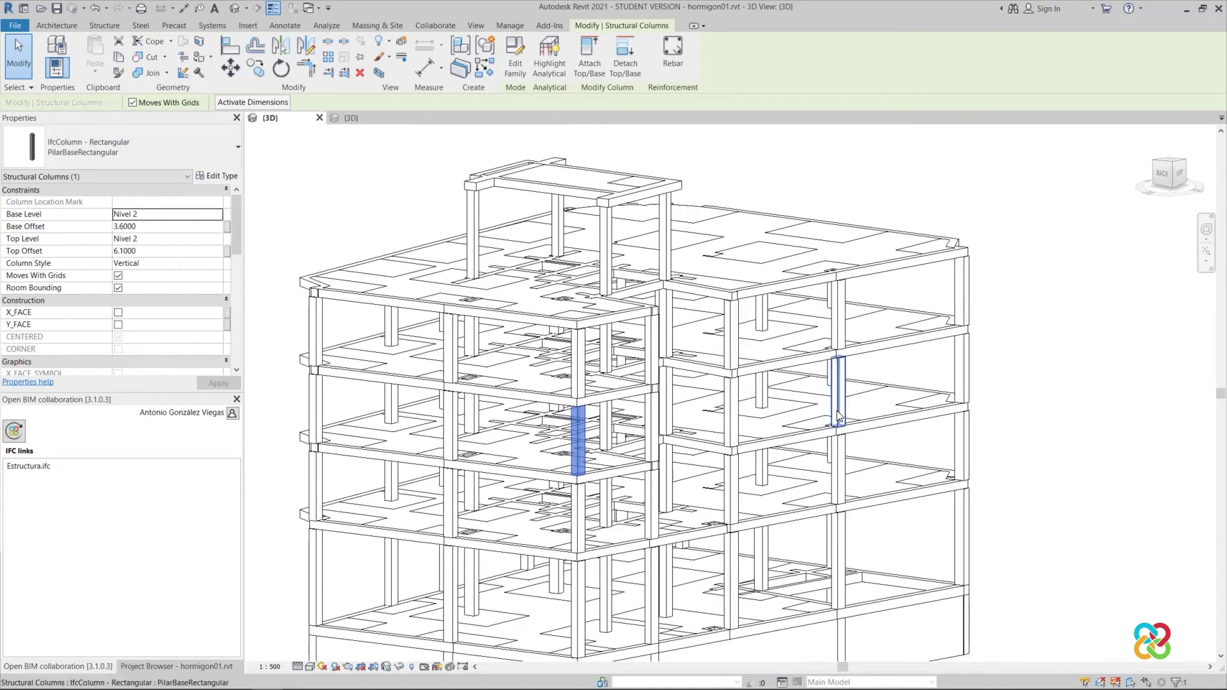
scroll(827, 409, "up", 2)
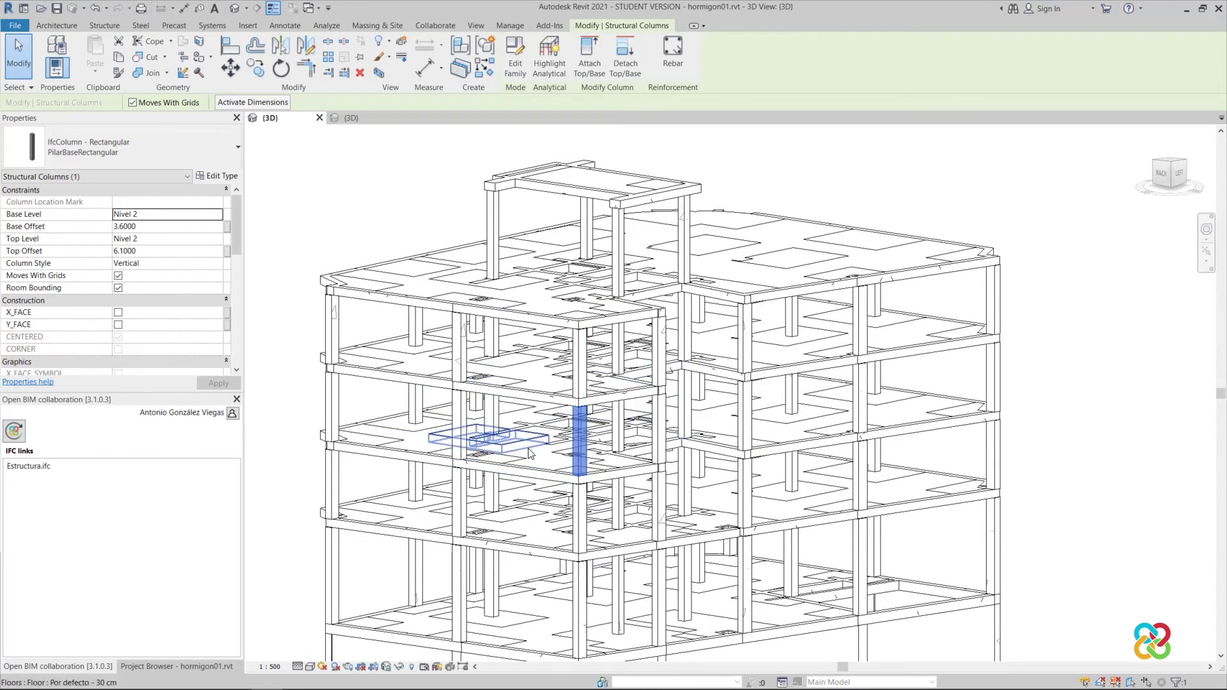
left_click(364, 194)
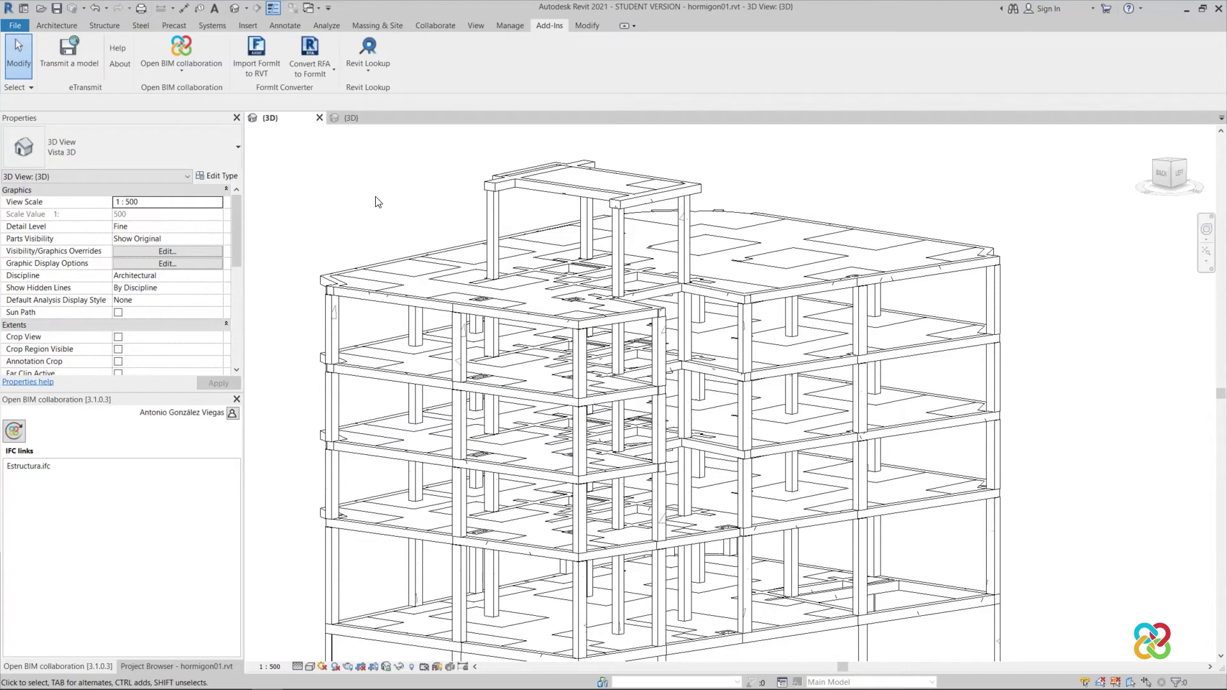
- Switch to the Proyecto1.rvt 3D view and zoom into the linked water supply pipe network
left_click(358, 119)
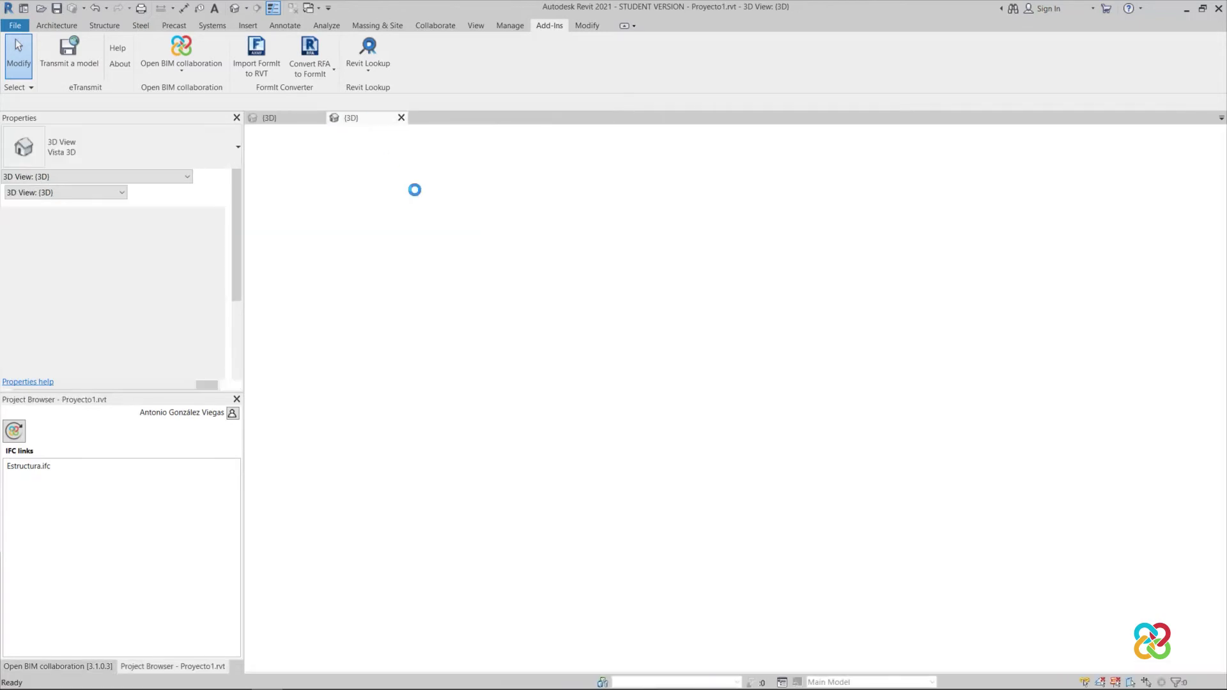
scroll(650, 412, "up", 2)
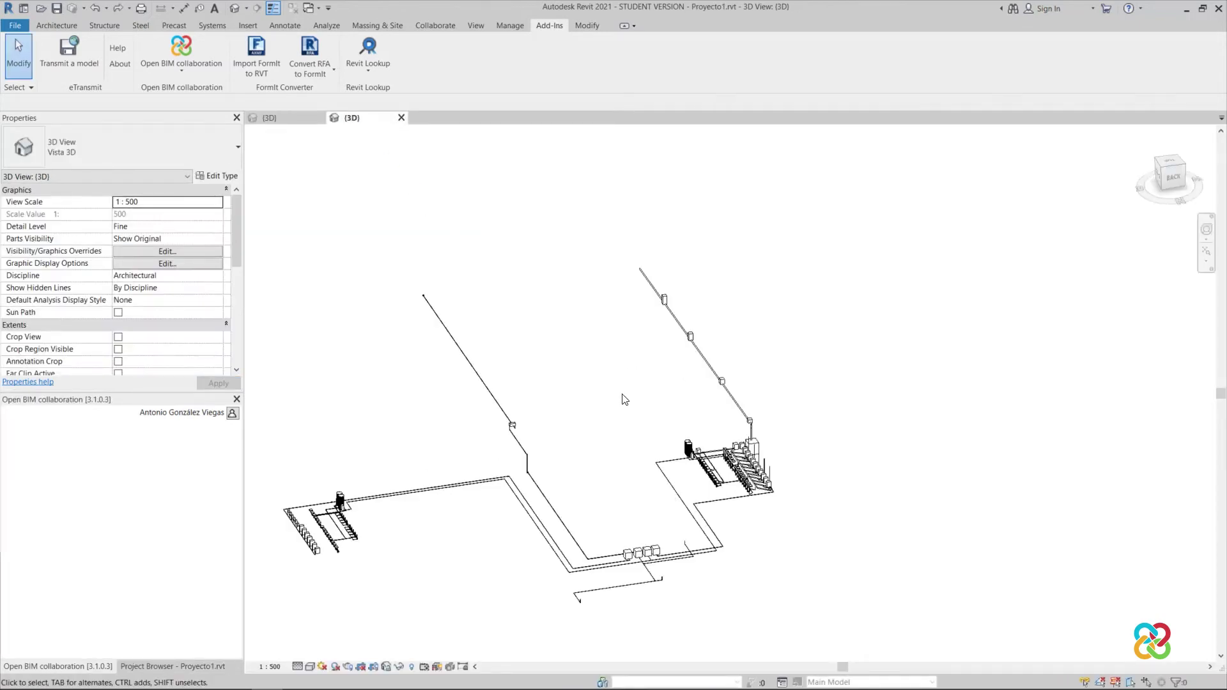
middle_click_drag(612, 406, 638, 393, "shift")
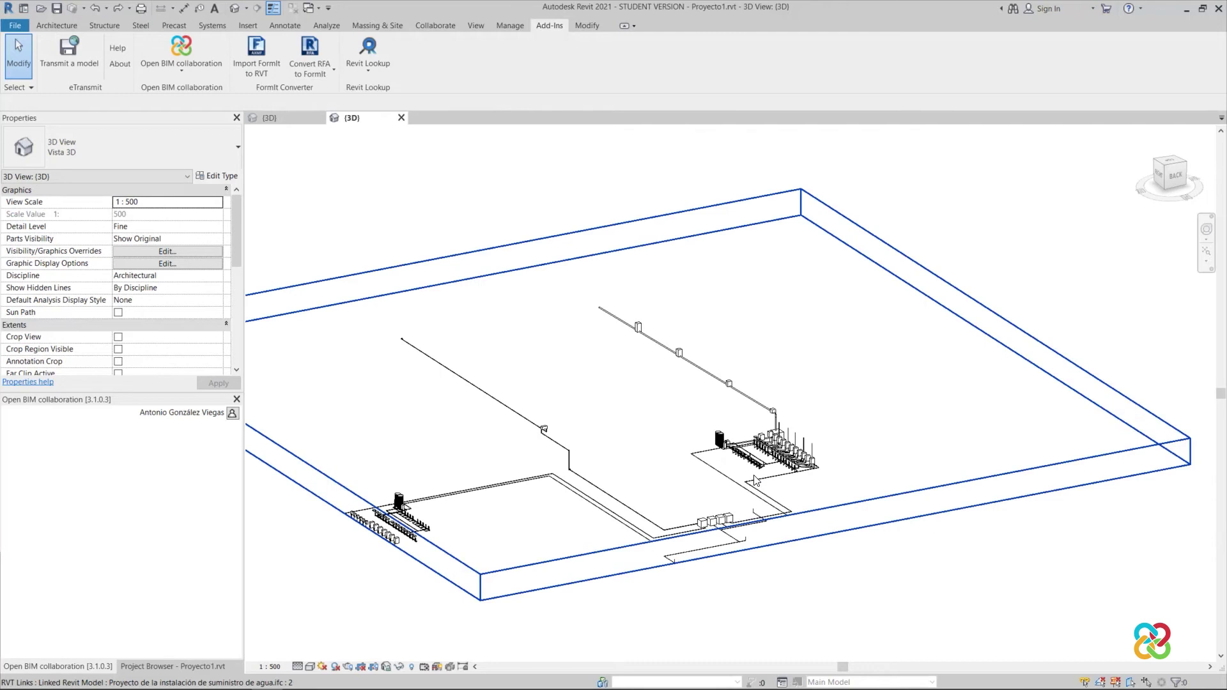
scroll(630, 430, "up", 1)
middle_click_drag(633, 430, 680, 425)
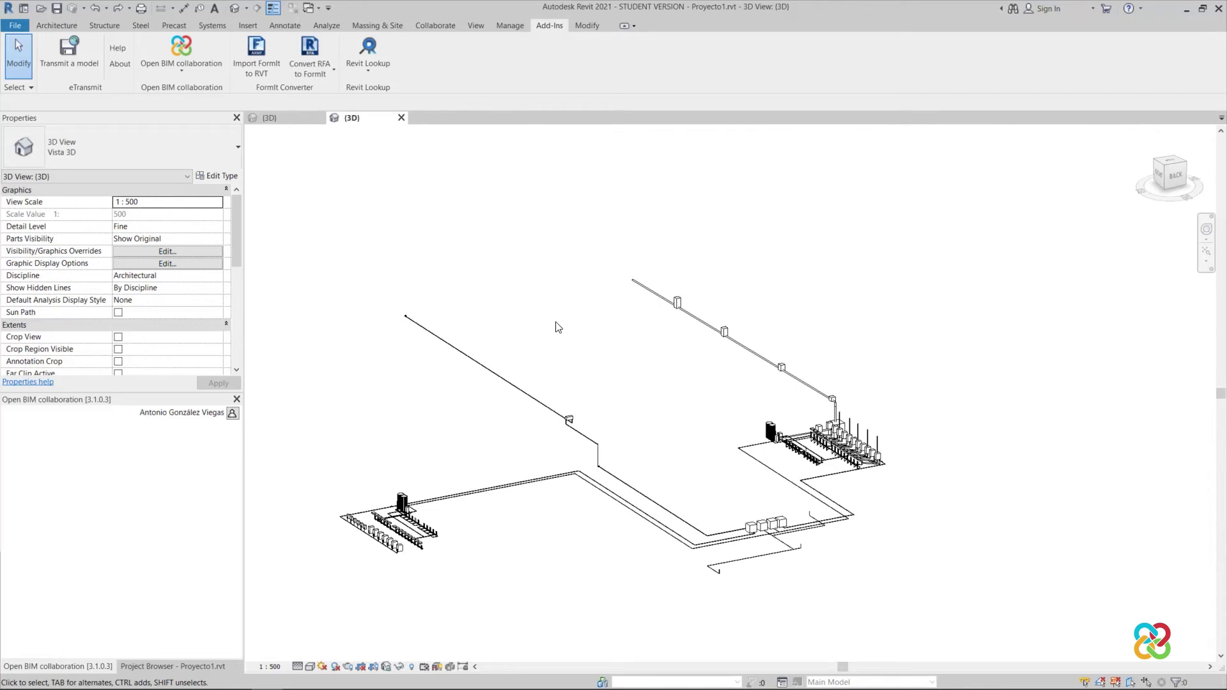
left_click(164, 61)
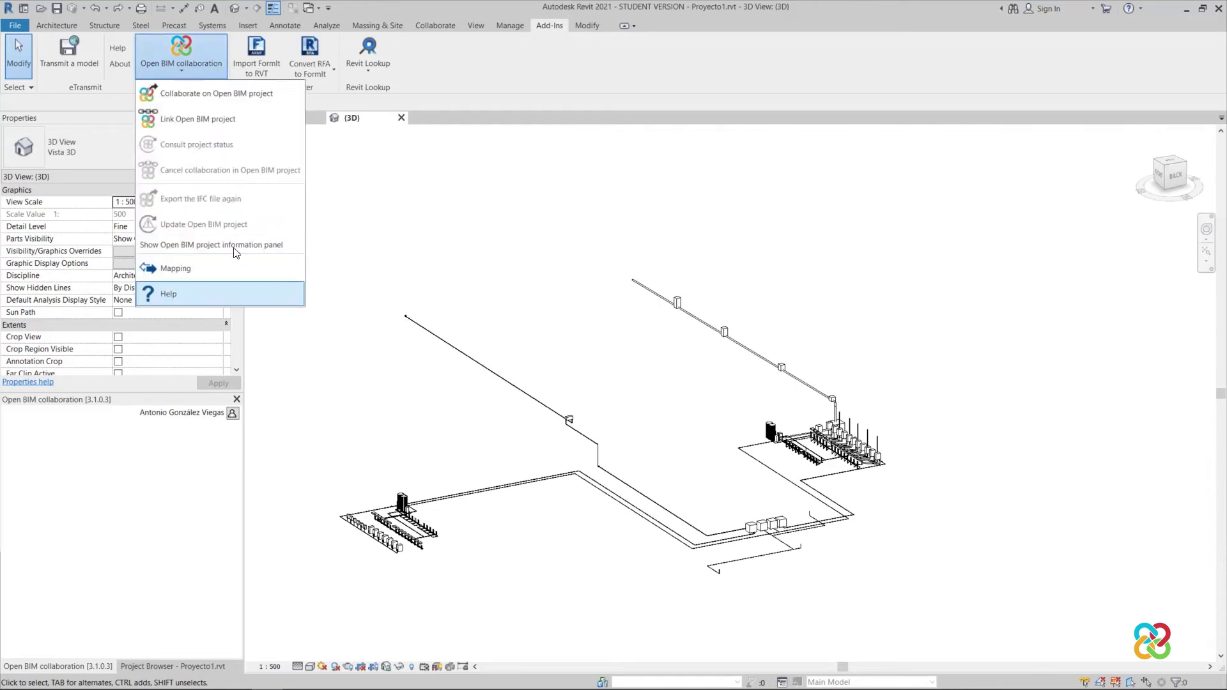
- Load the pipes.csv mapping file into the Open BIM IFC-to-Revit mapping table
left_click(251, 277)
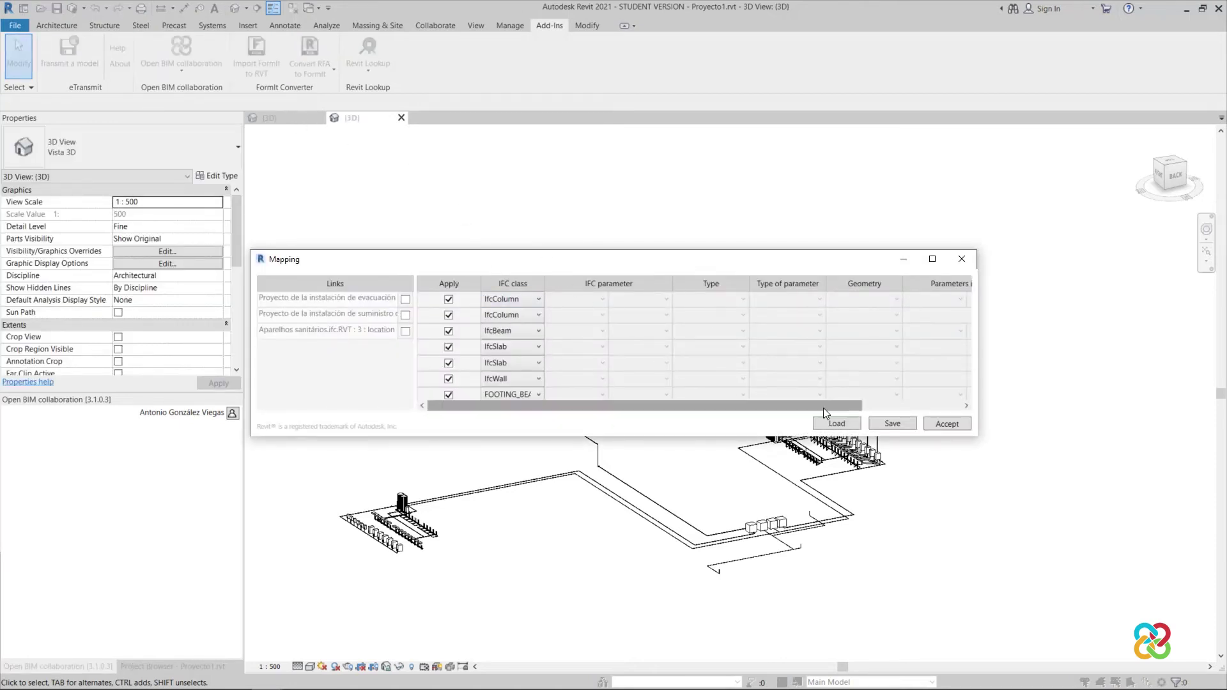
left_click(849, 423)
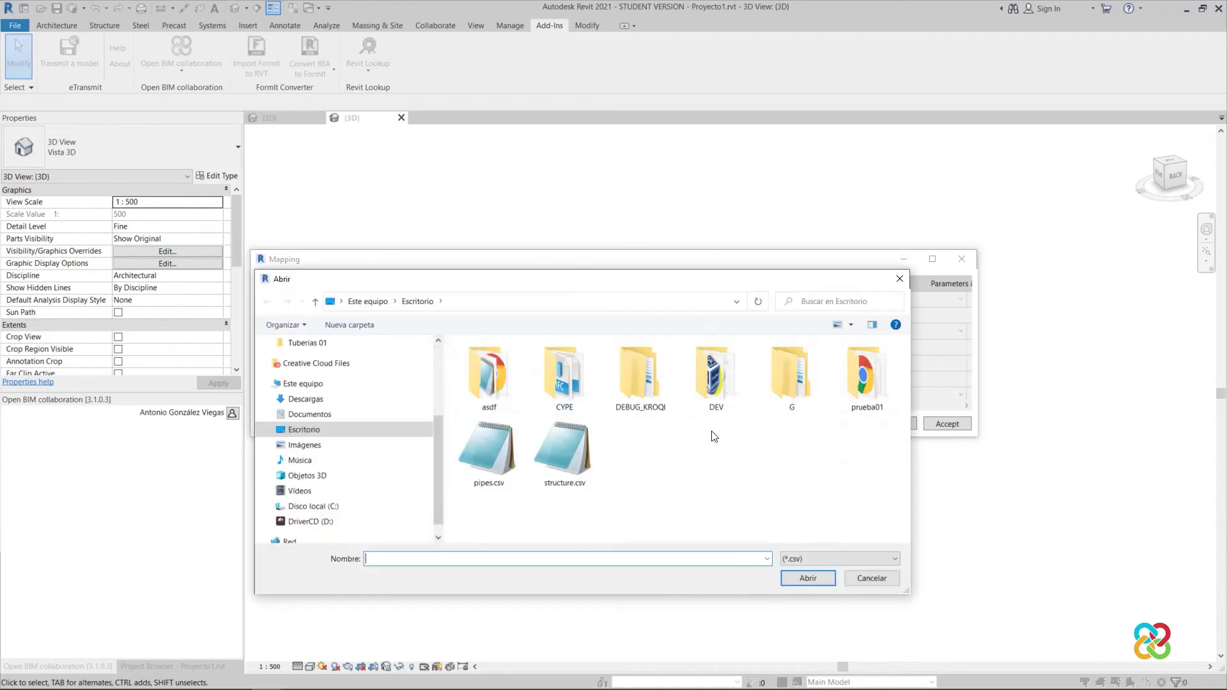
left_click(489, 465)
double_click(489, 464)
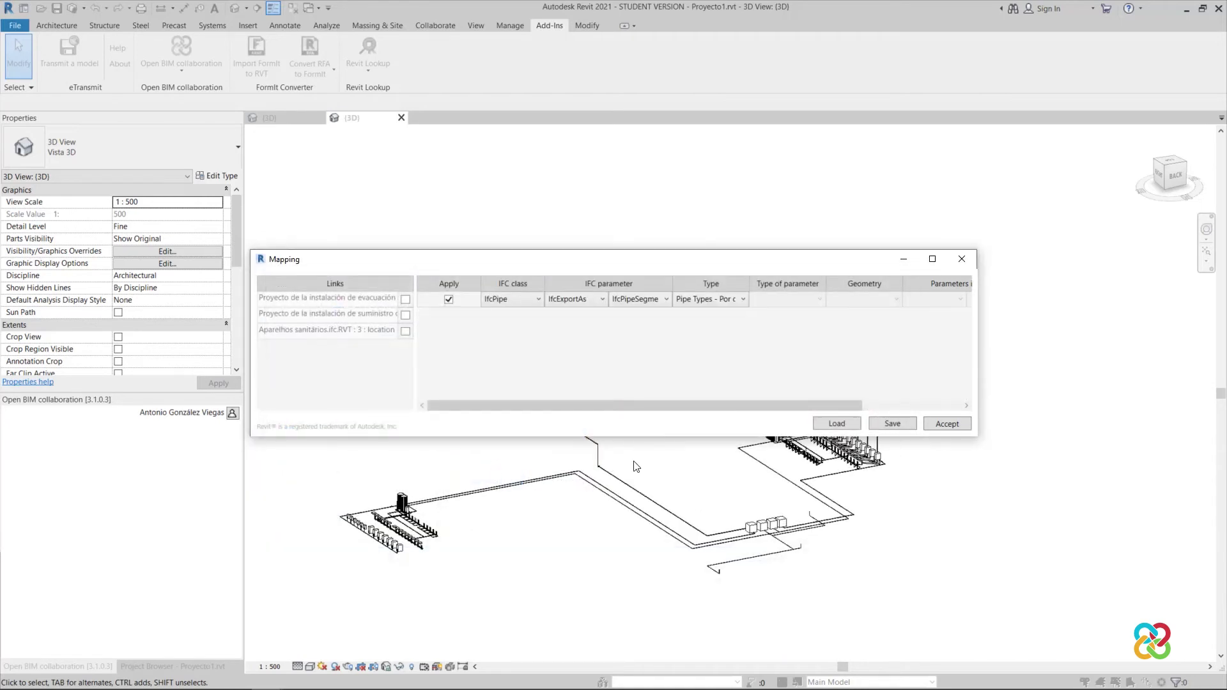
- Include the drainage and supply installation links and accept to convert their IfcPipe elements
left_click(405, 299)
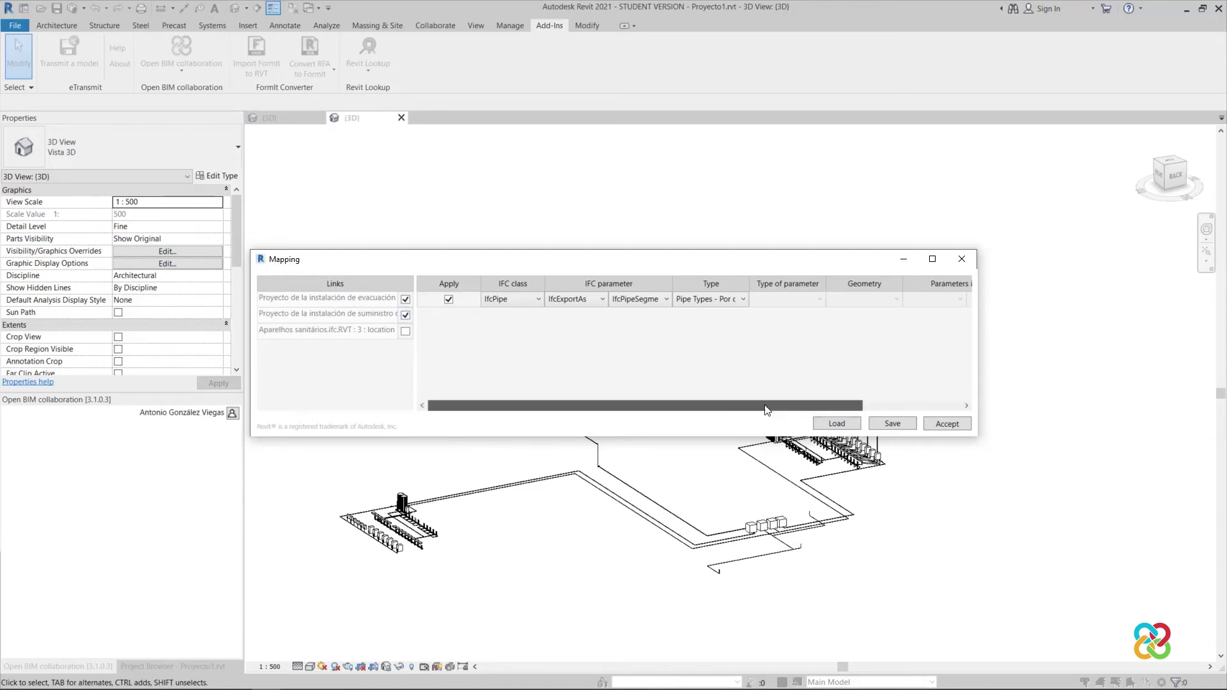
left_click_drag(766, 406, 708, 411)
left_click_drag(520, 411, 551, 411)
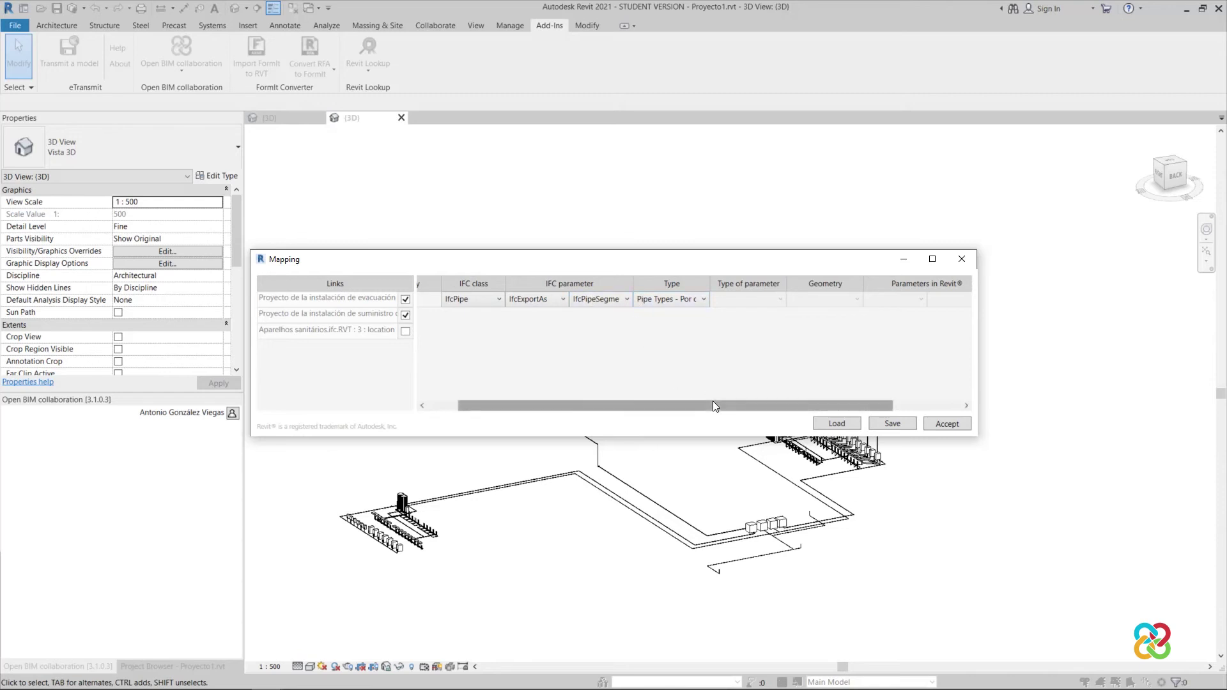
left_click_drag(712, 401, 662, 404)
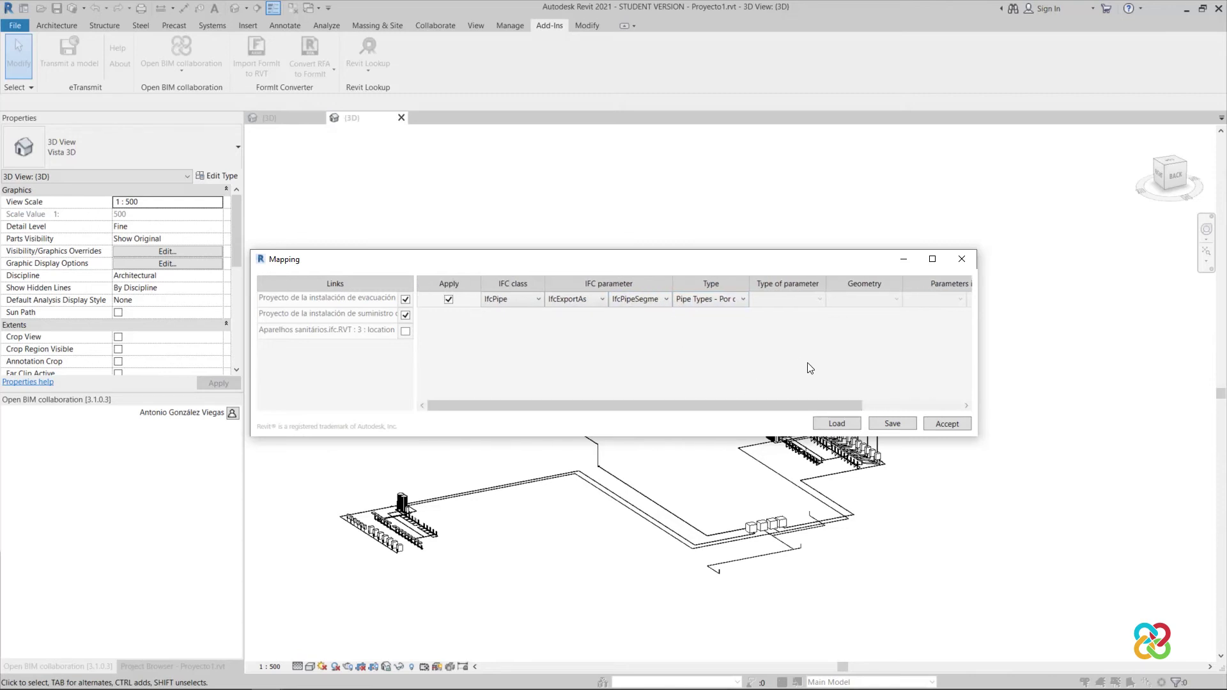
left_click(946, 424)
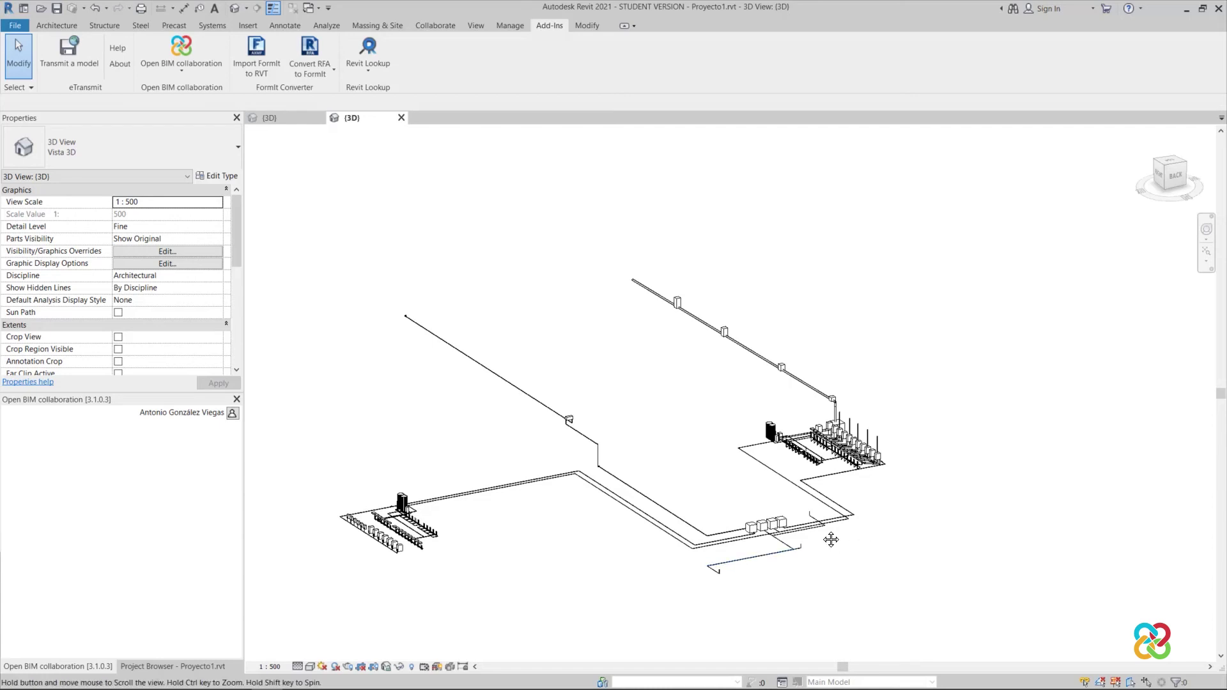
- Uncheck all three Revit links in Visibility/Graphic Overrides (VG) for the 3D view
middle_click_drag(869, 545, 812, 534)
key("v")
key("g")
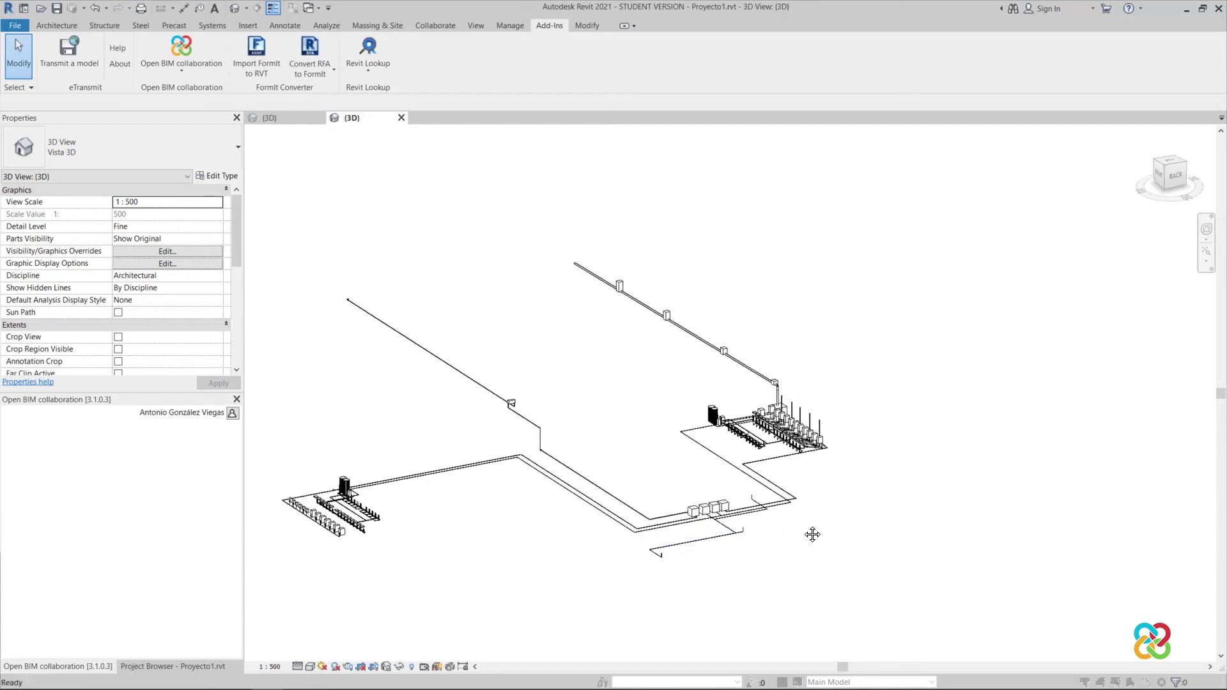
left_click(689, 211)
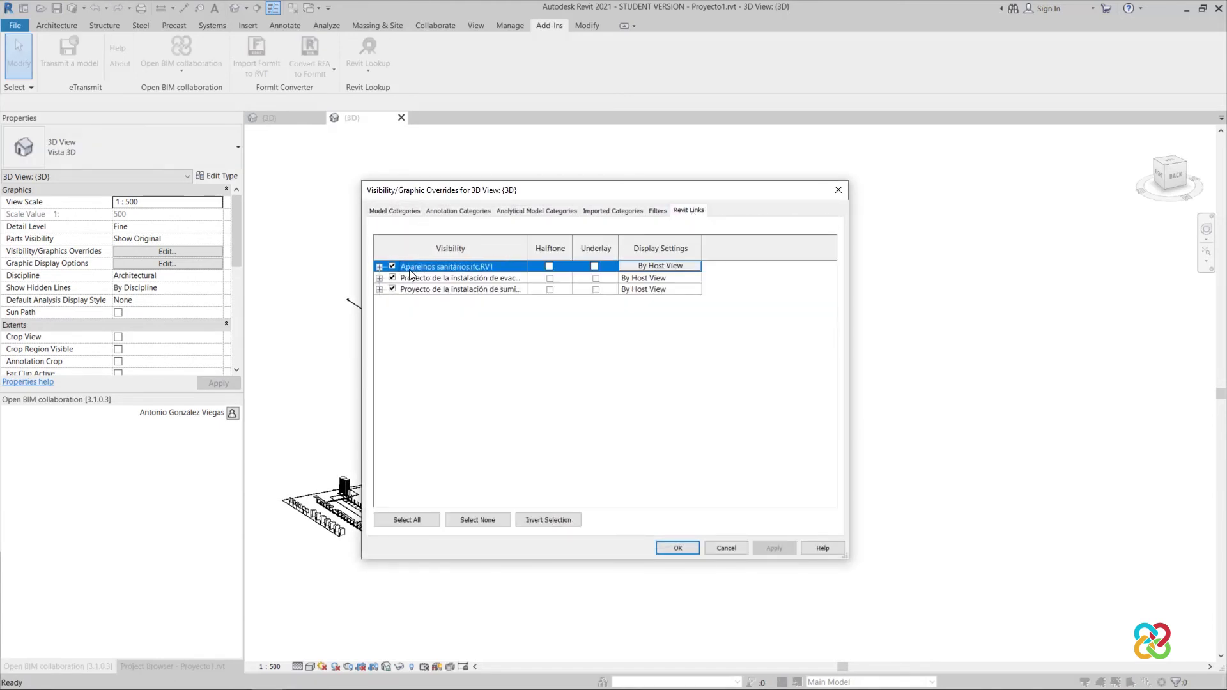
left_click(394, 291, "shift")
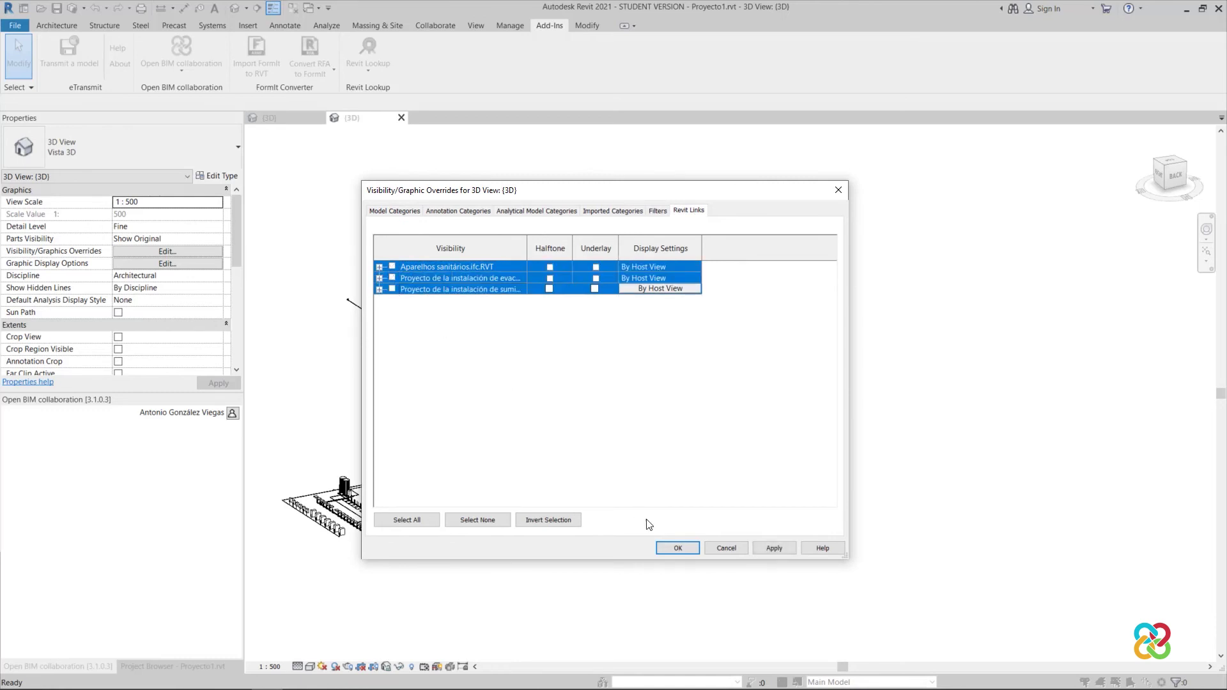
left_click(677, 548)
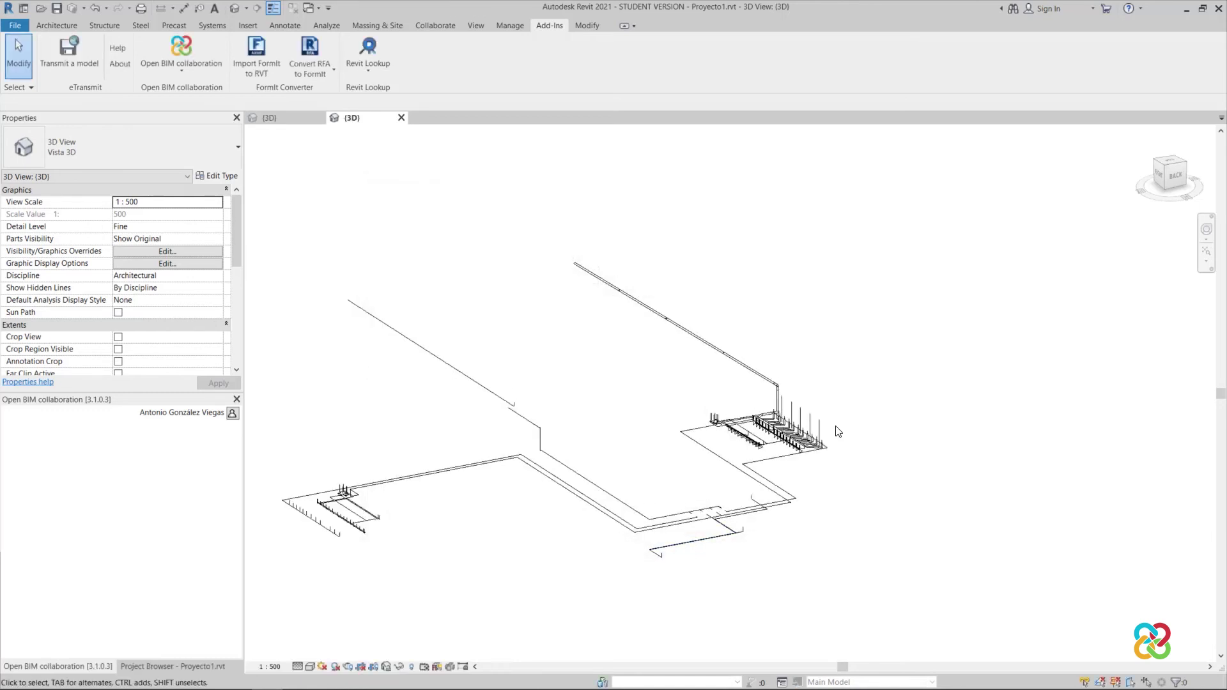
- Zoom and orbit the view to inspect the remaining native pipe network
scroll(838, 431, "up", 4)
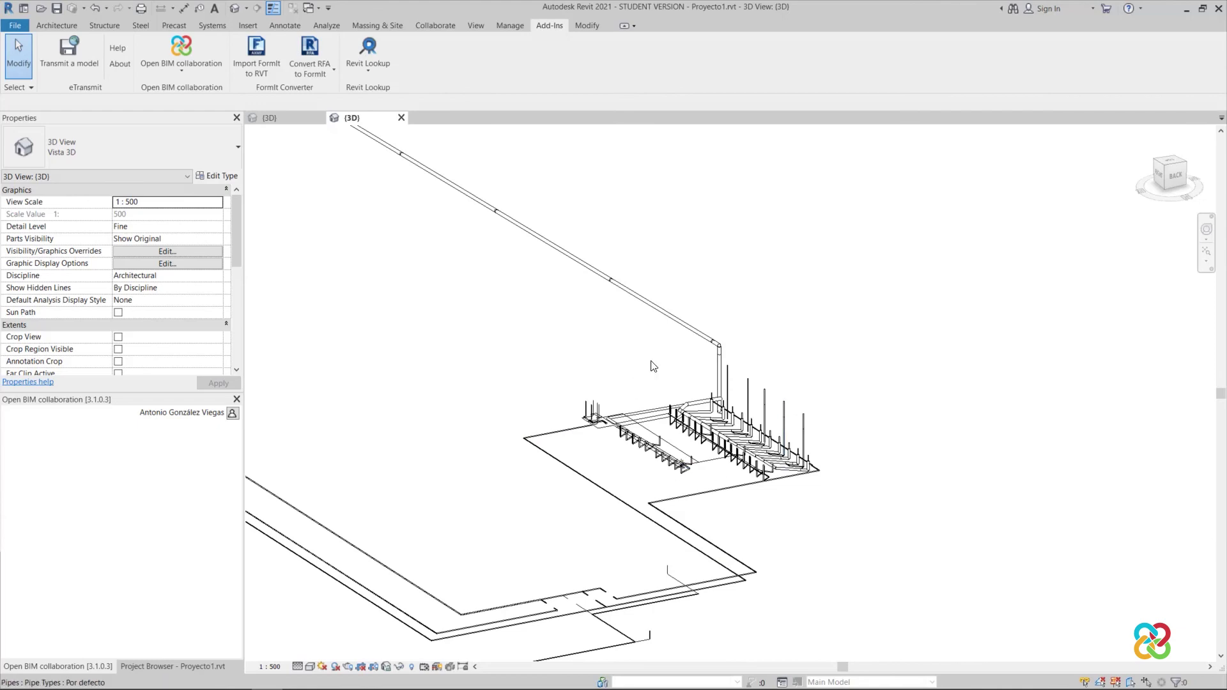
scroll(788, 445, "up", 8)
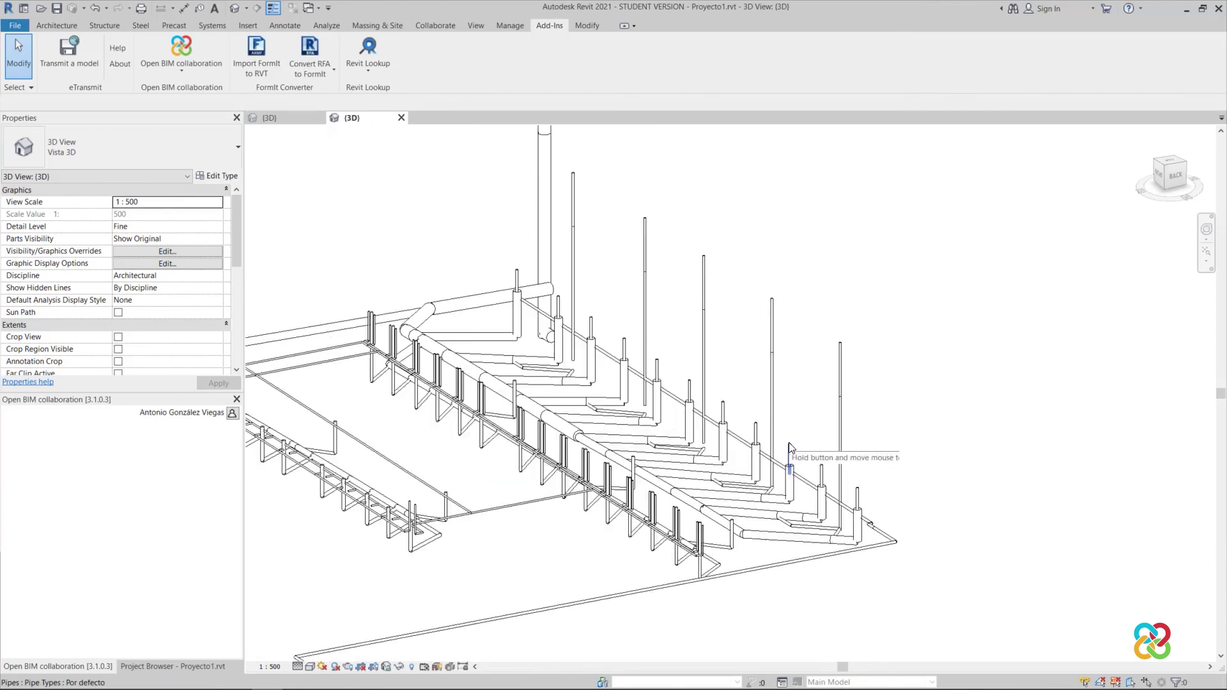
scroll(789, 442, "up", 3)
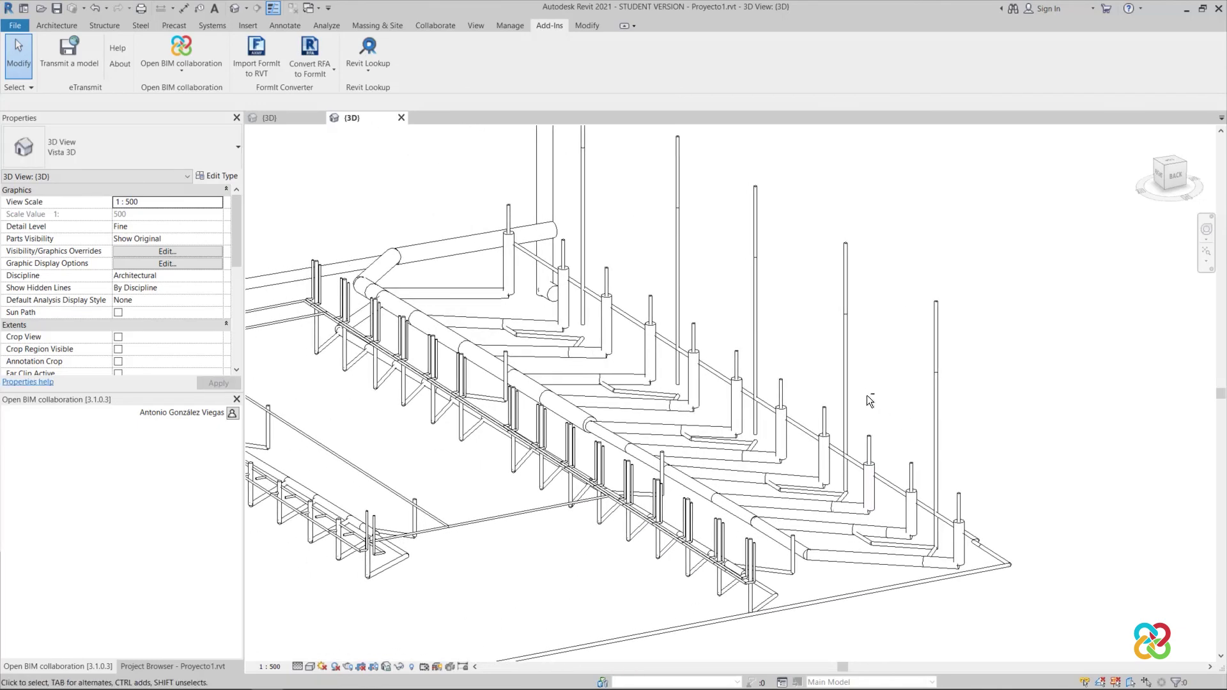
middle_click_drag(867, 395, 786, 361, "shift")
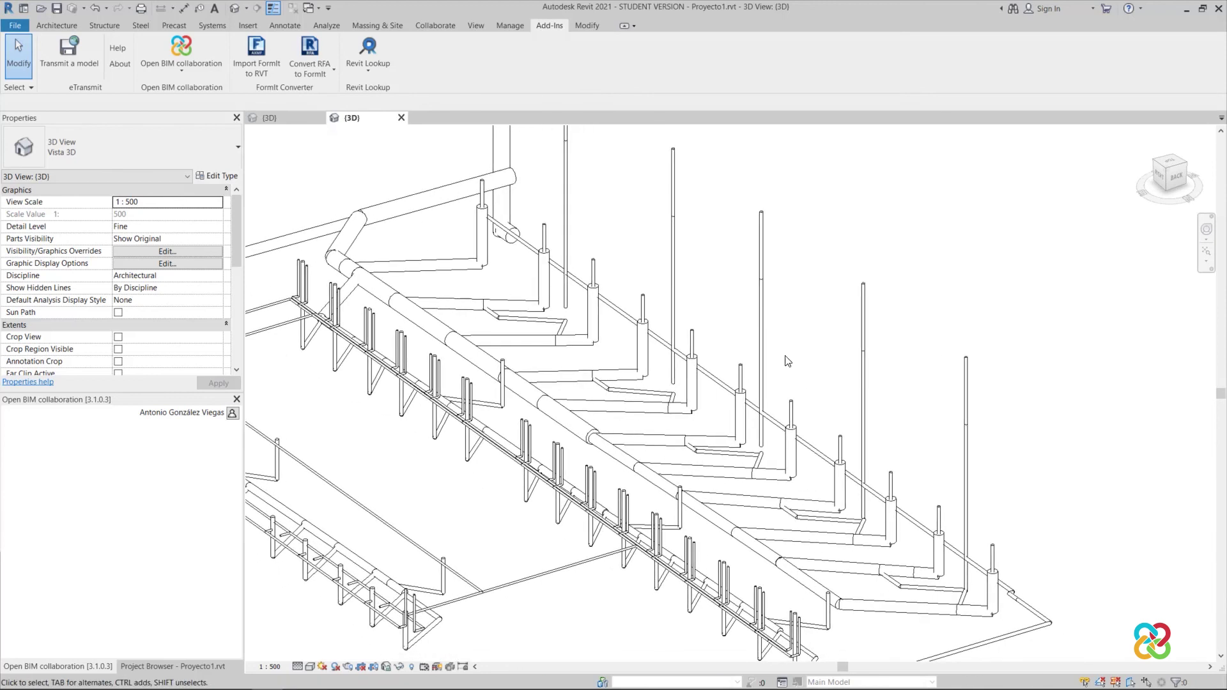
scroll(787, 361, "up", 2)
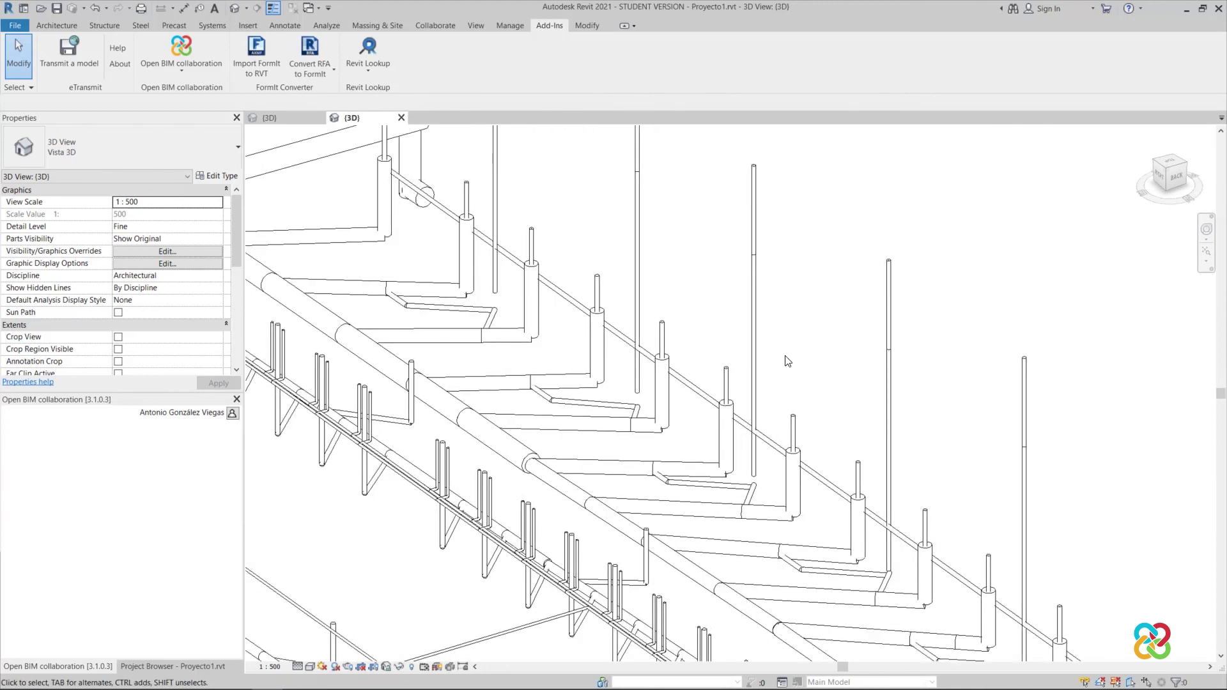
- Join two horizontal branch pipes to their vertical risers with elbow fittings
left_click(694, 464)
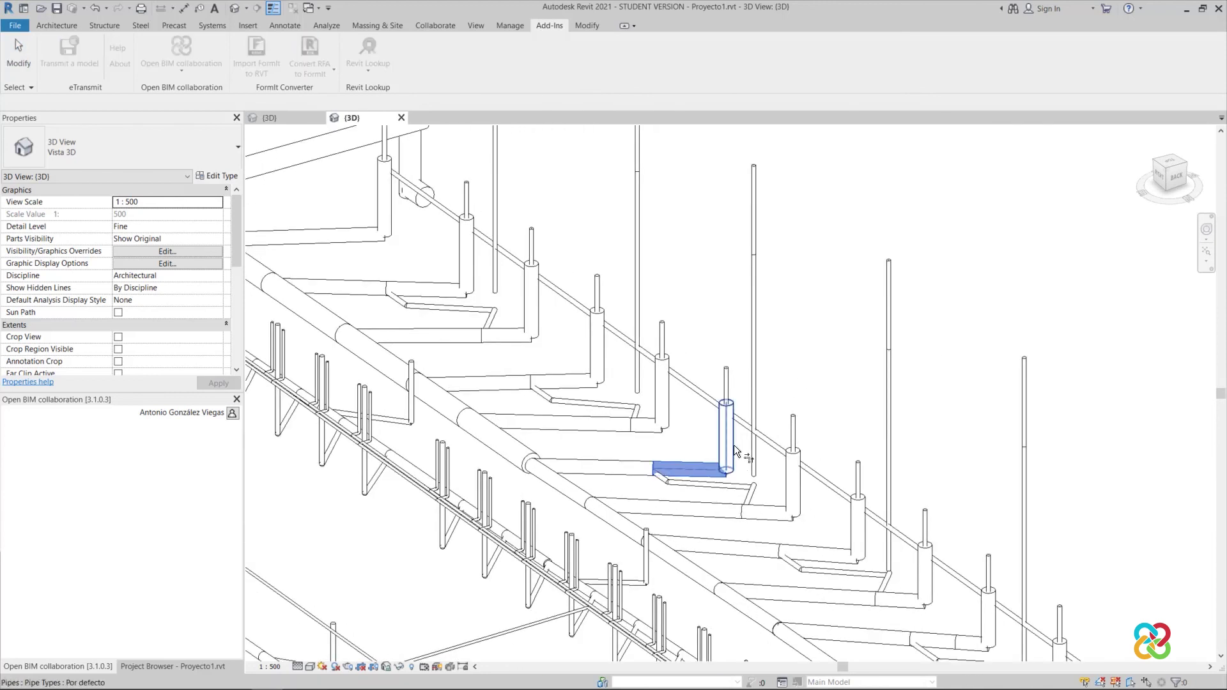
left_click(727, 439)
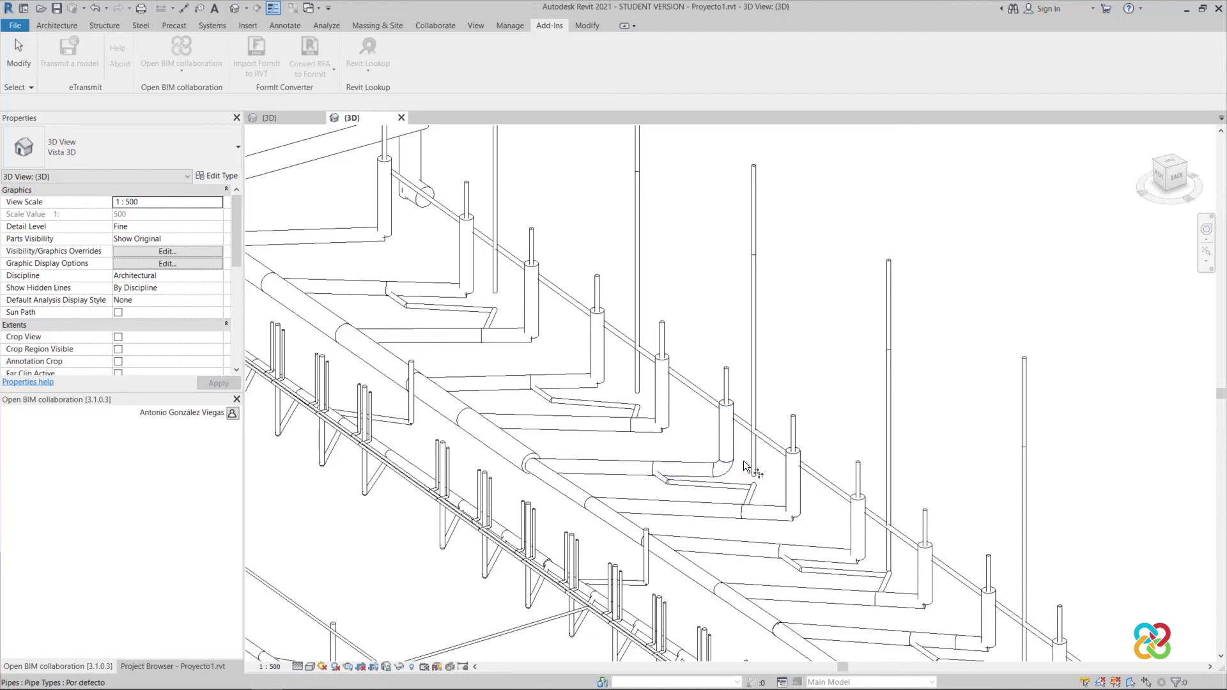
scroll(649, 433, "up", 2)
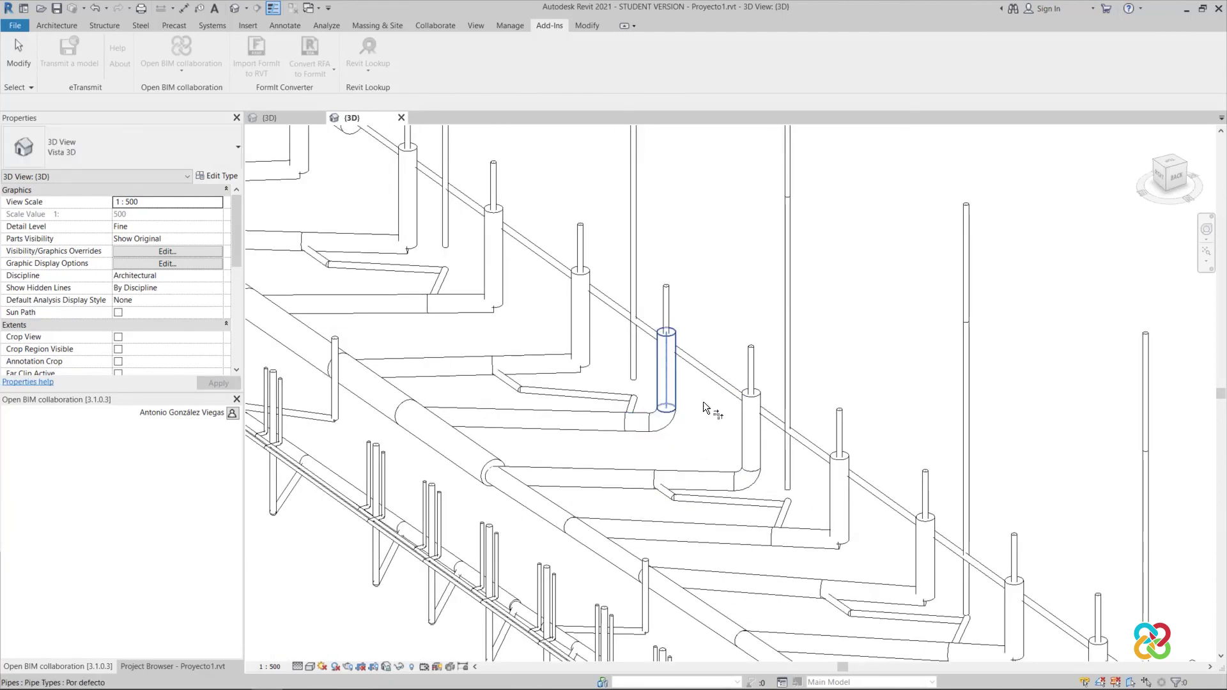
scroll(727, 430, "down", 3)
scroll(640, 420, "up", 4)
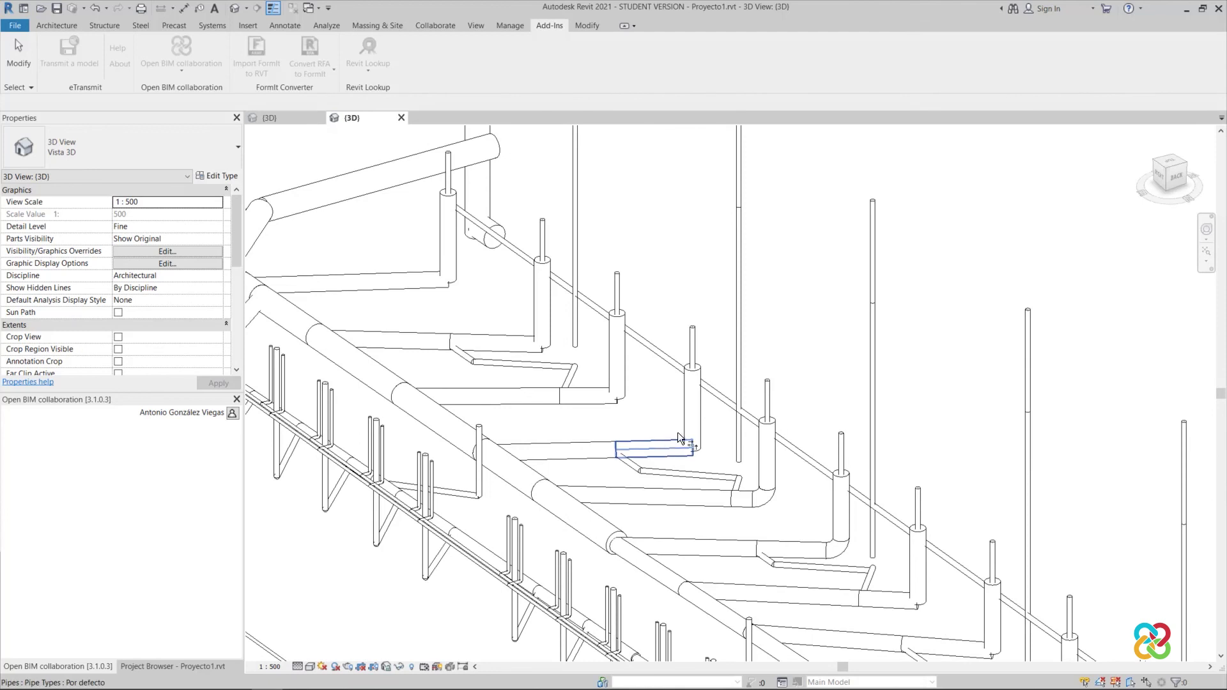
left_click(670, 441)
left_click(645, 420)
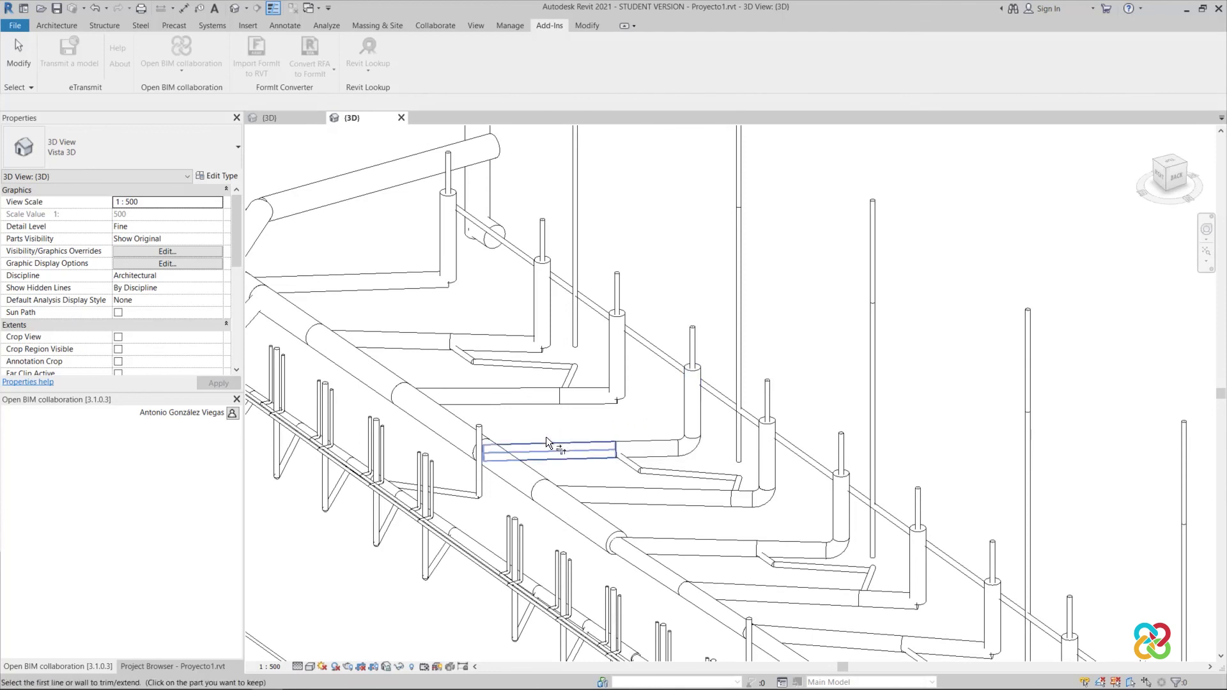
- Try joining the short diagonal pipe to the horizontal pipe, then inspect the network from another angle
left_click(631, 469)
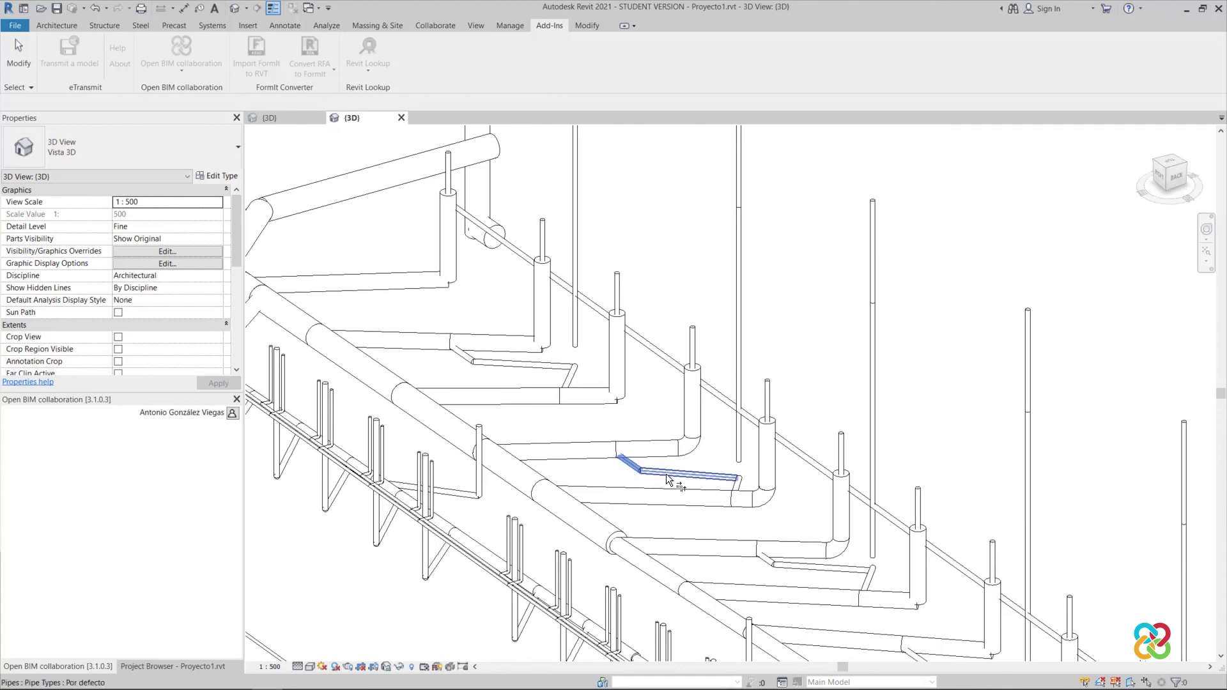
left_click(707, 462)
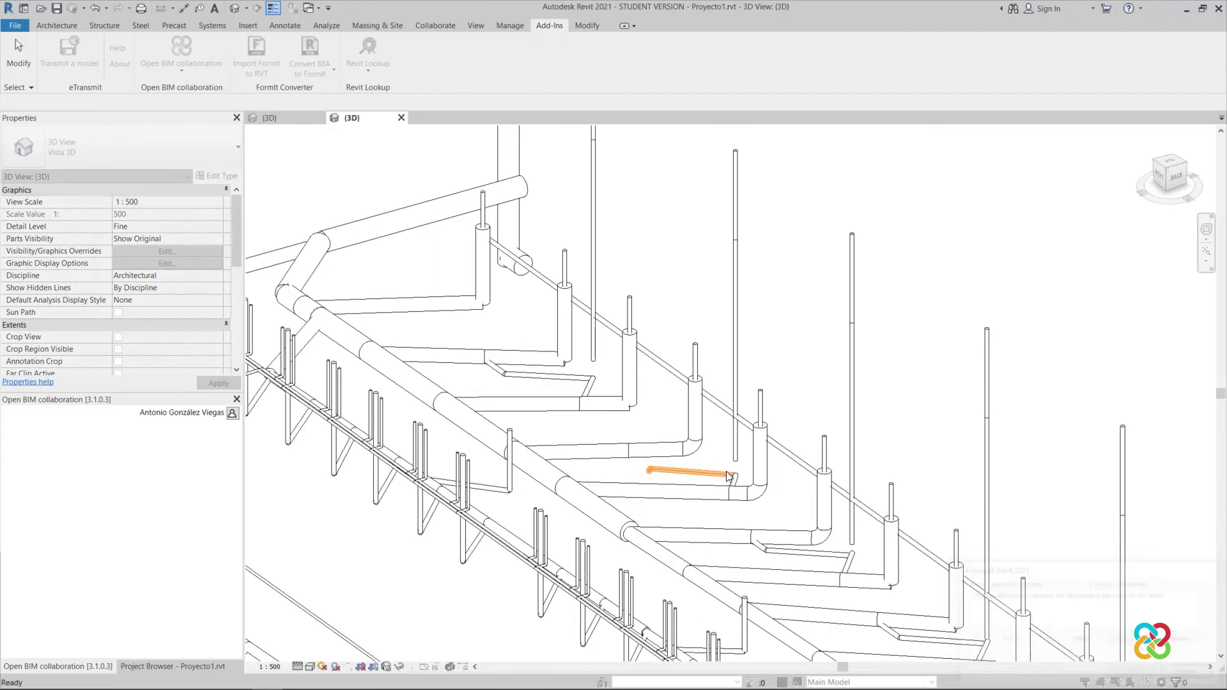
scroll(677, 445, "down", 5)
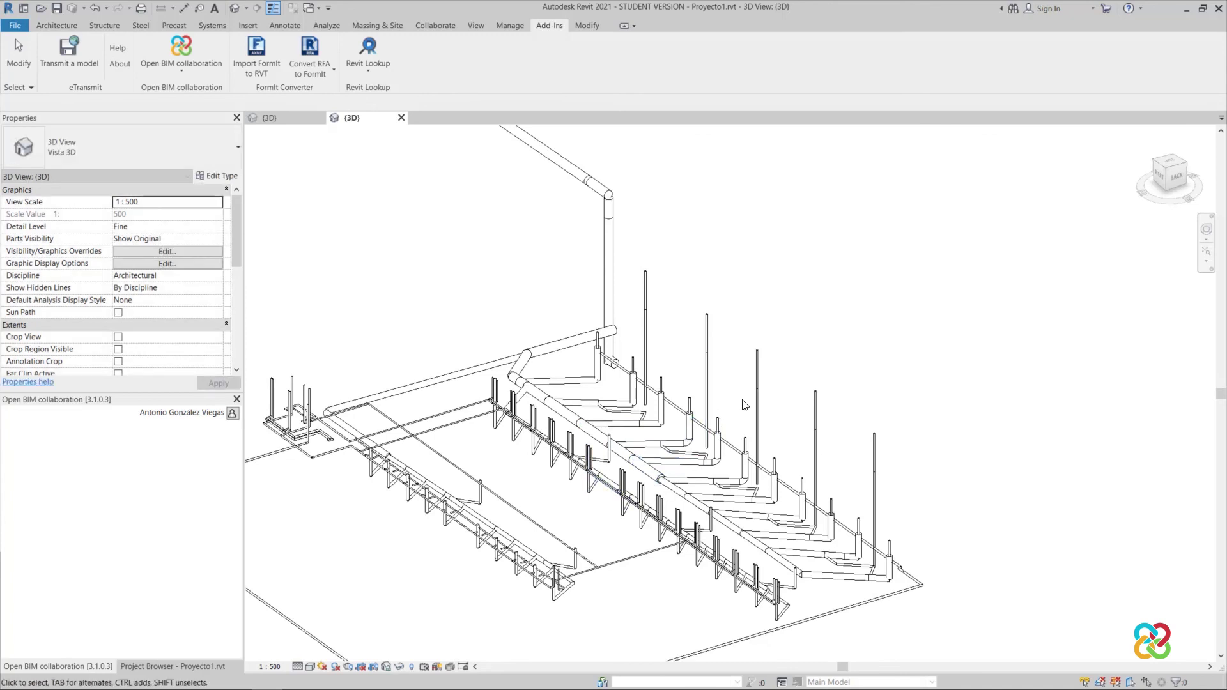
scroll(738, 381, "down", 1)
middle_click_drag(738, 382, 680, 473, "shift")
scroll(680, 473, "up", 2)
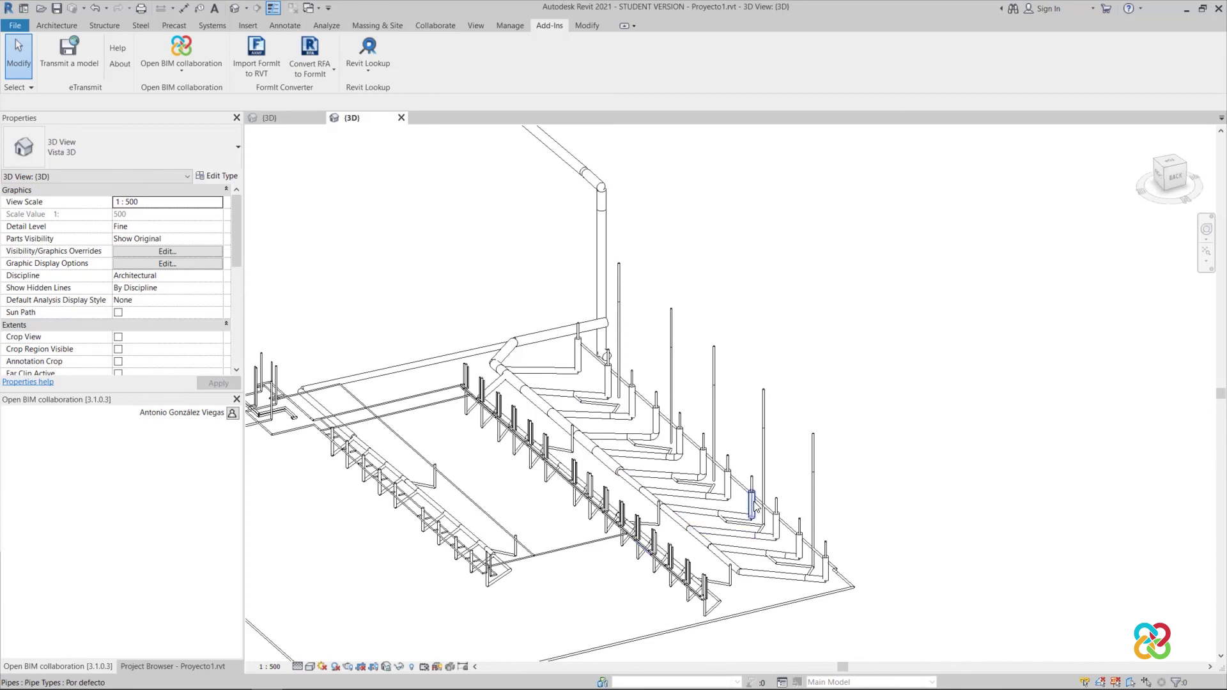
scroll(754, 475, "up", 2)
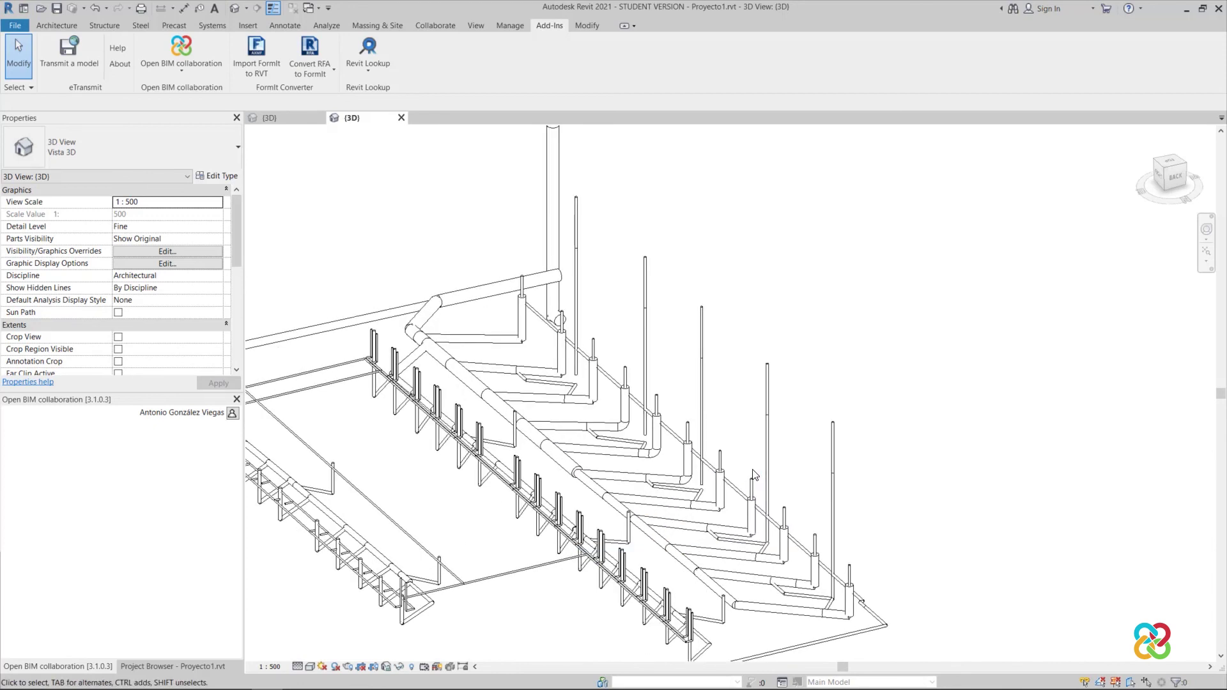
scroll(733, 441, "down", 3)
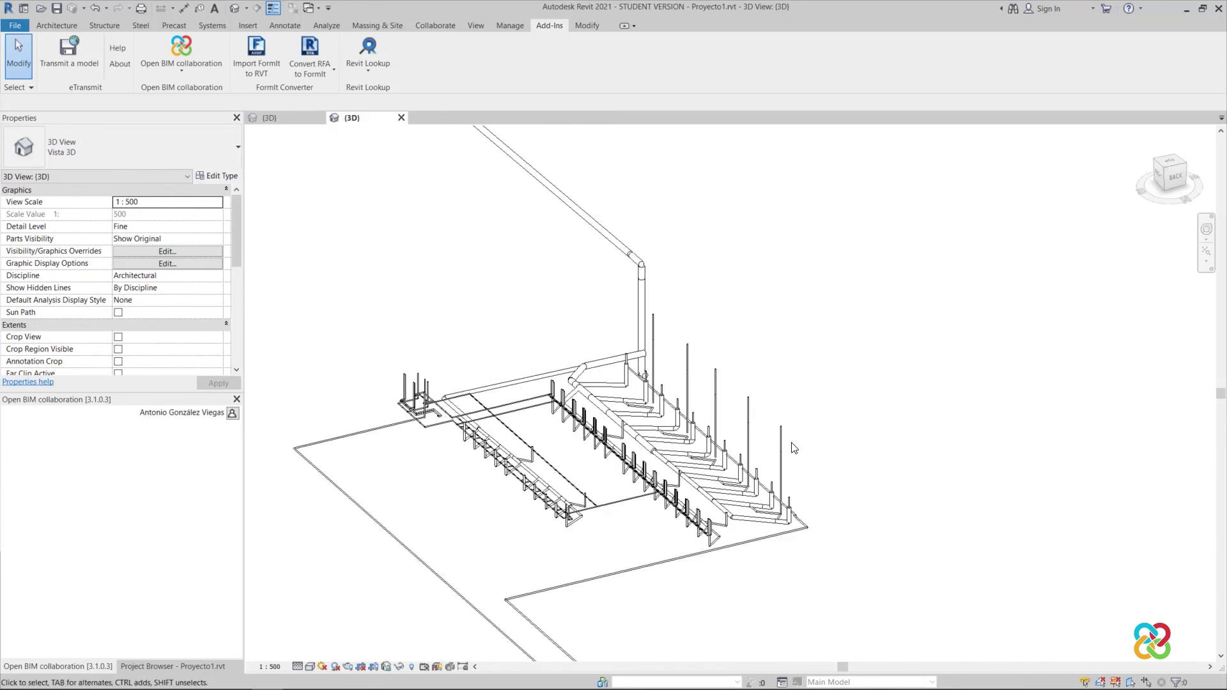
scroll(792, 444, "down", 2)
scroll(880, 470, "up", 1)
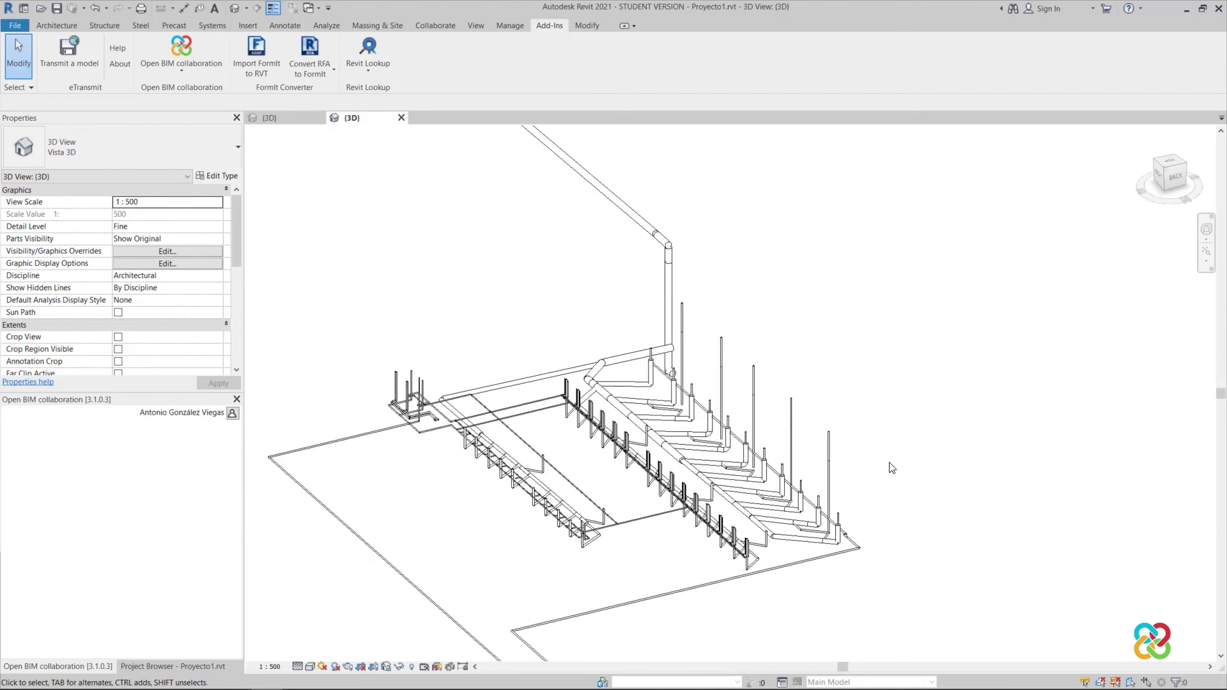